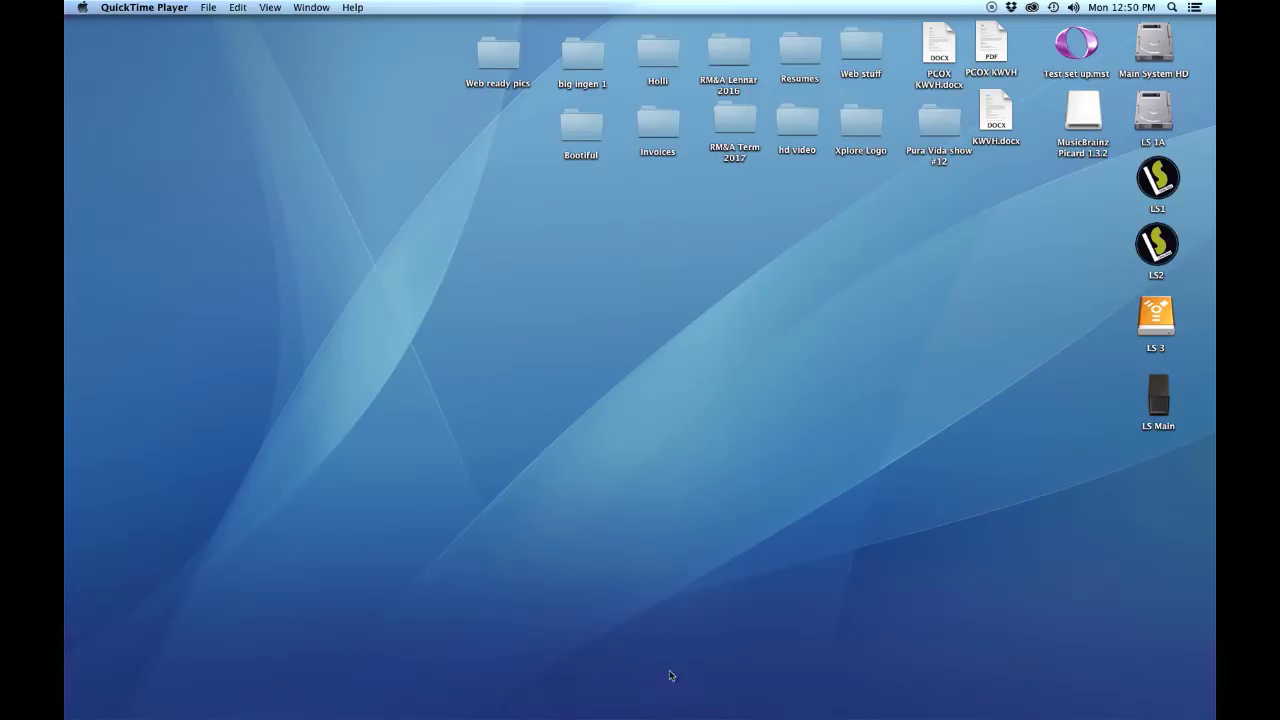
# Launch MusicBrainz Picard and load the file "28236+Levelland + James McMurtry+++M+++.mp3" from the LS2 Finder window.
pyautogui.moveTo(668, 716)
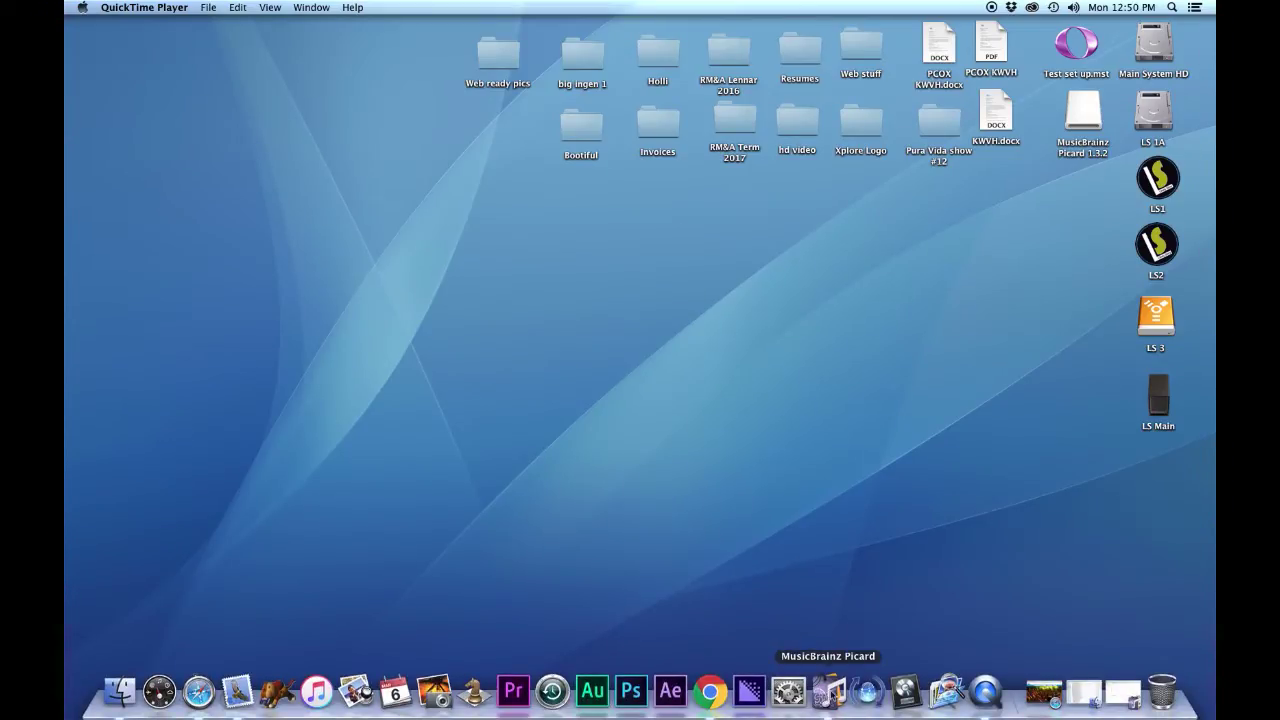
pyautogui.click(828, 692)
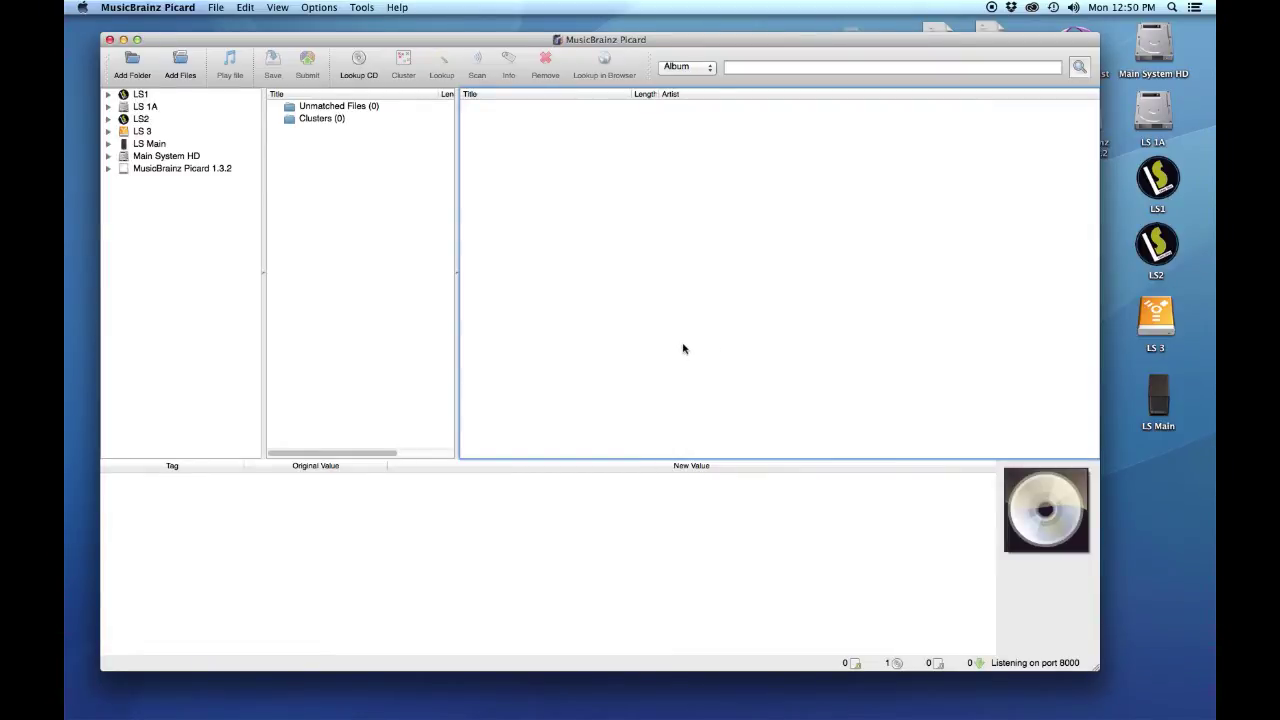
pyautogui.moveTo(1125, 702)
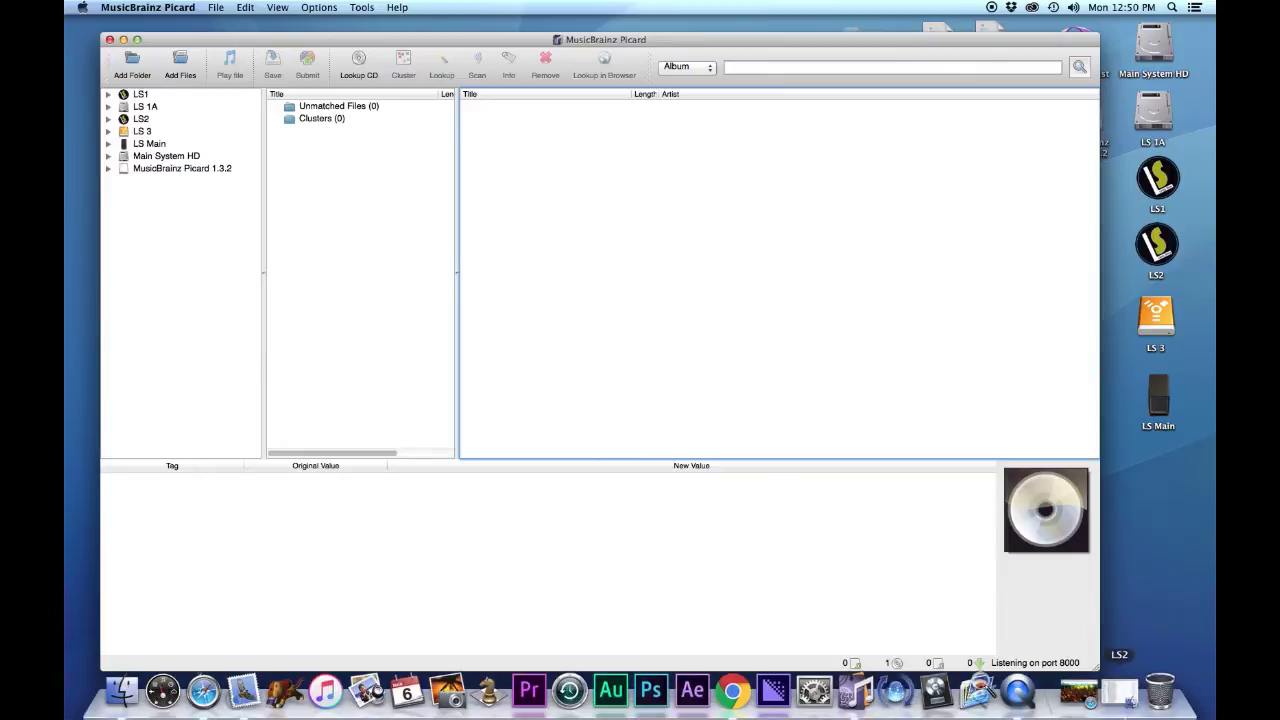
pyautogui.click(1125, 700)
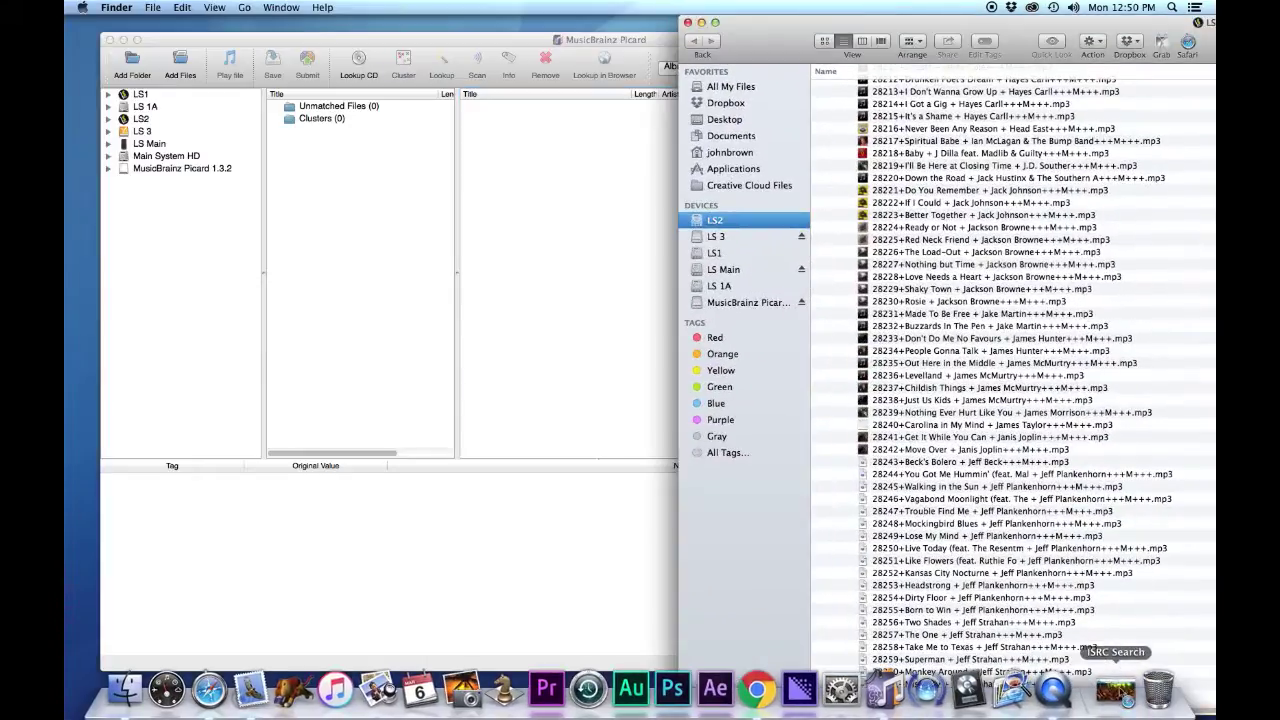
pyautogui.scroll(10, 890, 278)
pyautogui.scroll(10, 890, 278)
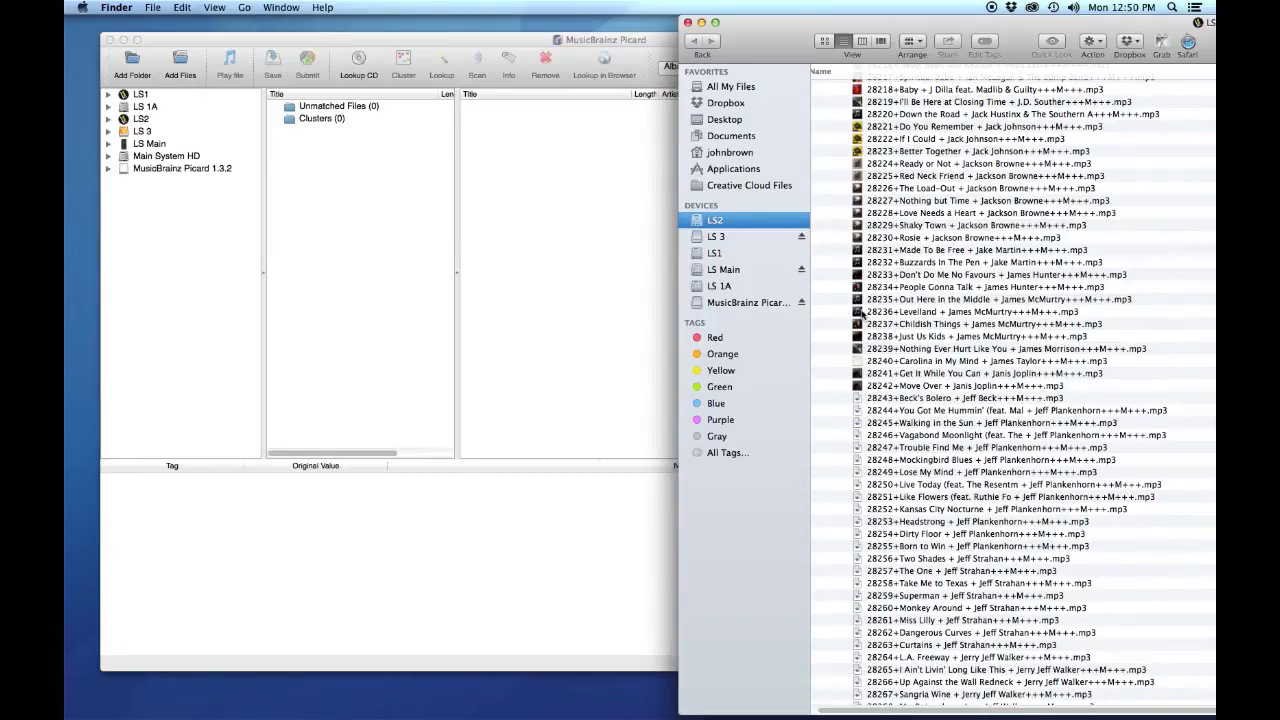
pyautogui.moveTo(862, 313); pyautogui.dragTo(303, 233)
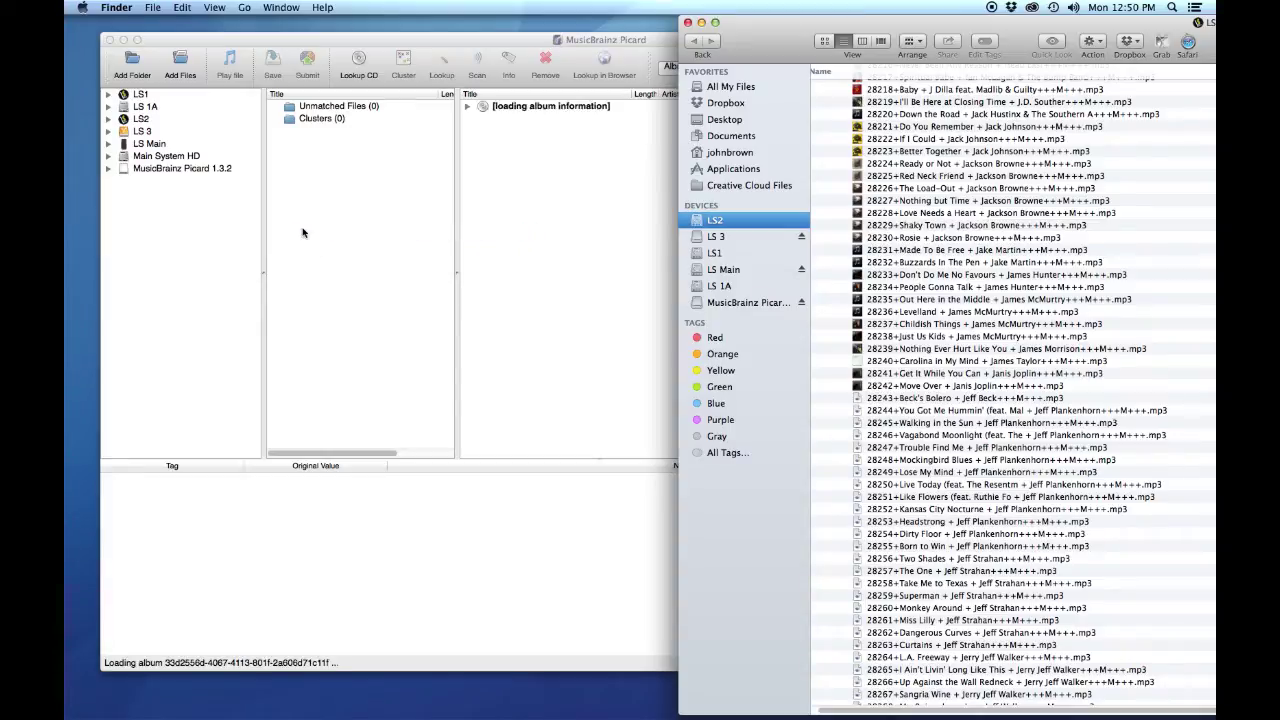
pyautogui.click(701, 22)
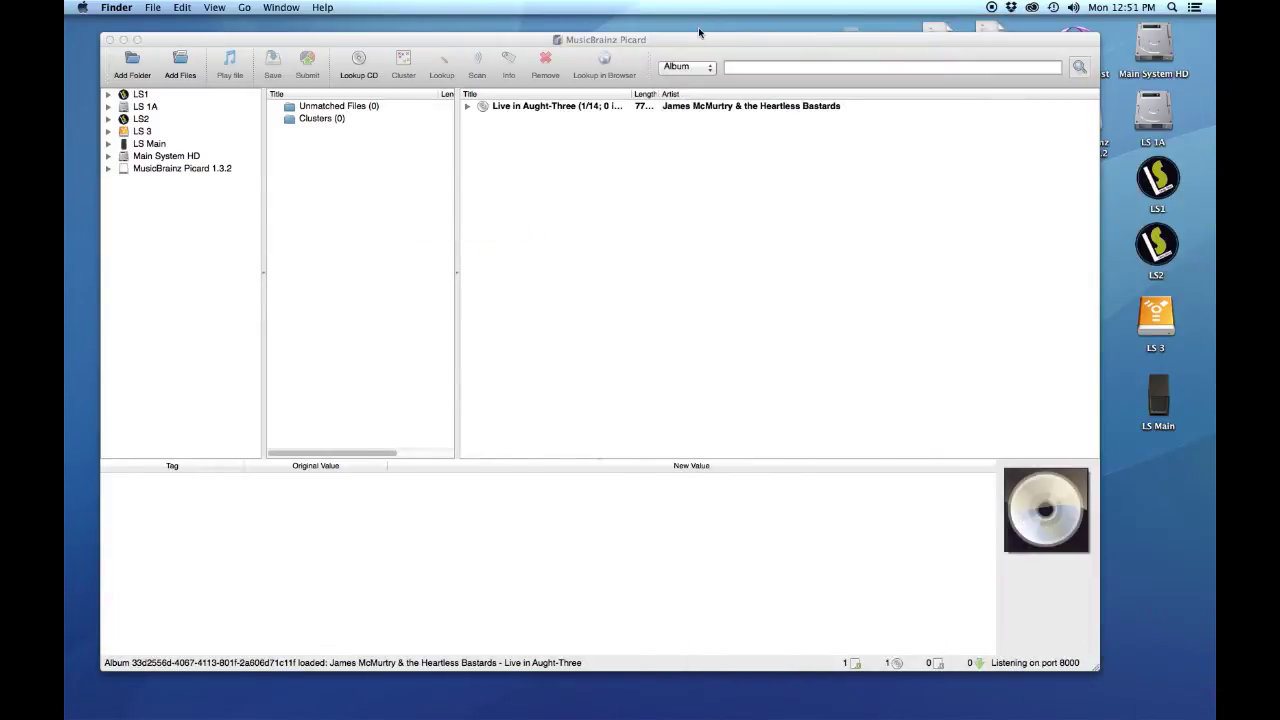
# Expand the album Live in Aught-Three, select the track Levelland and review all of its tags, including barcode and record label.
pyautogui.click(466, 107)
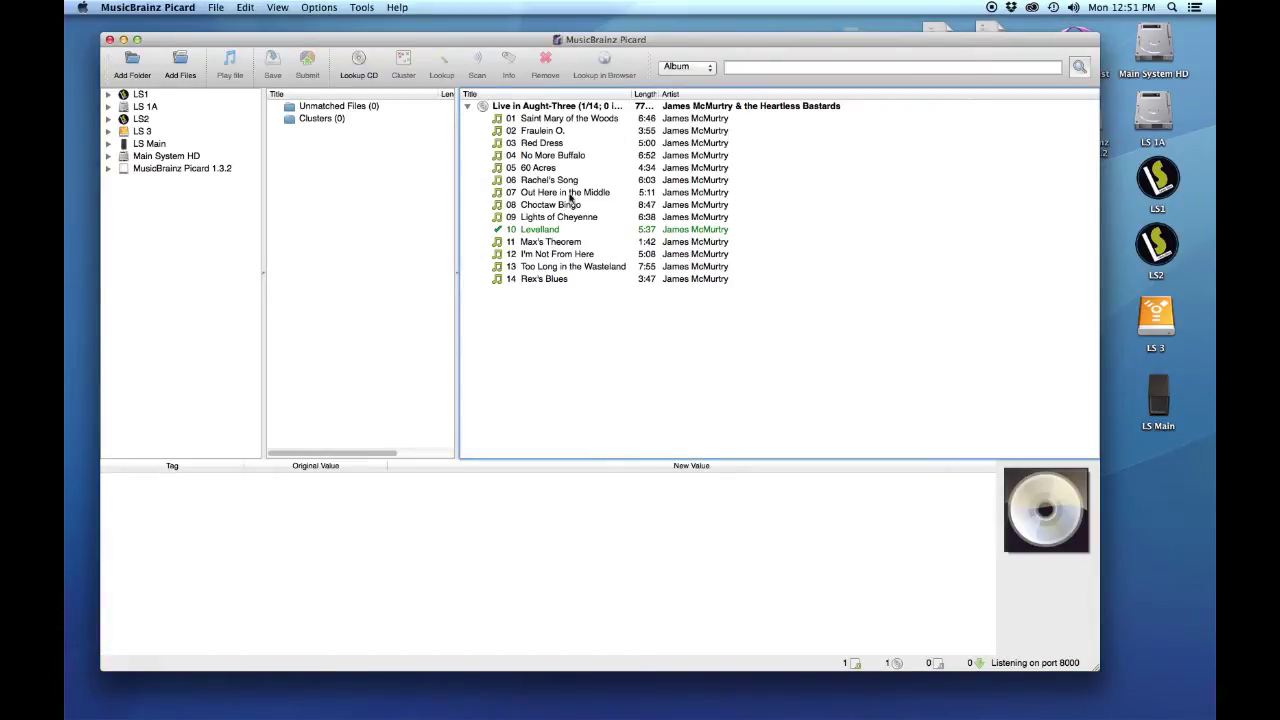
pyautogui.click(558, 231)
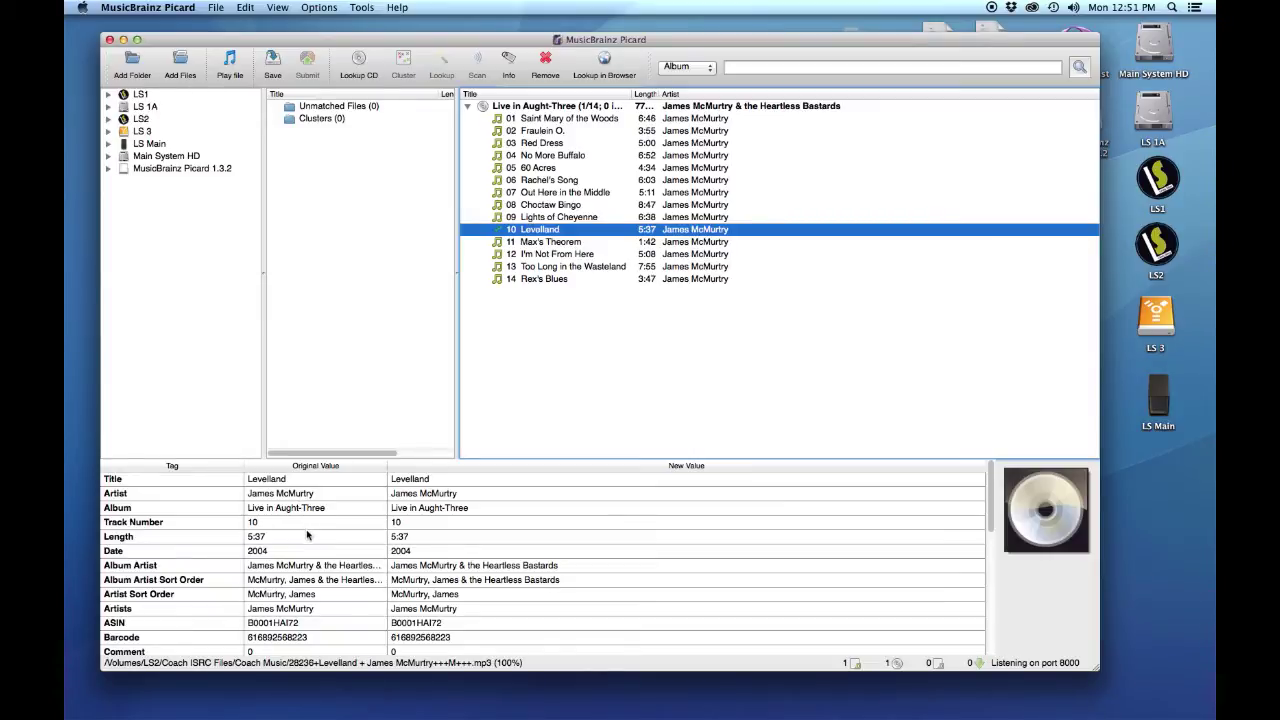
pyautogui.scroll(-3, 307, 536)
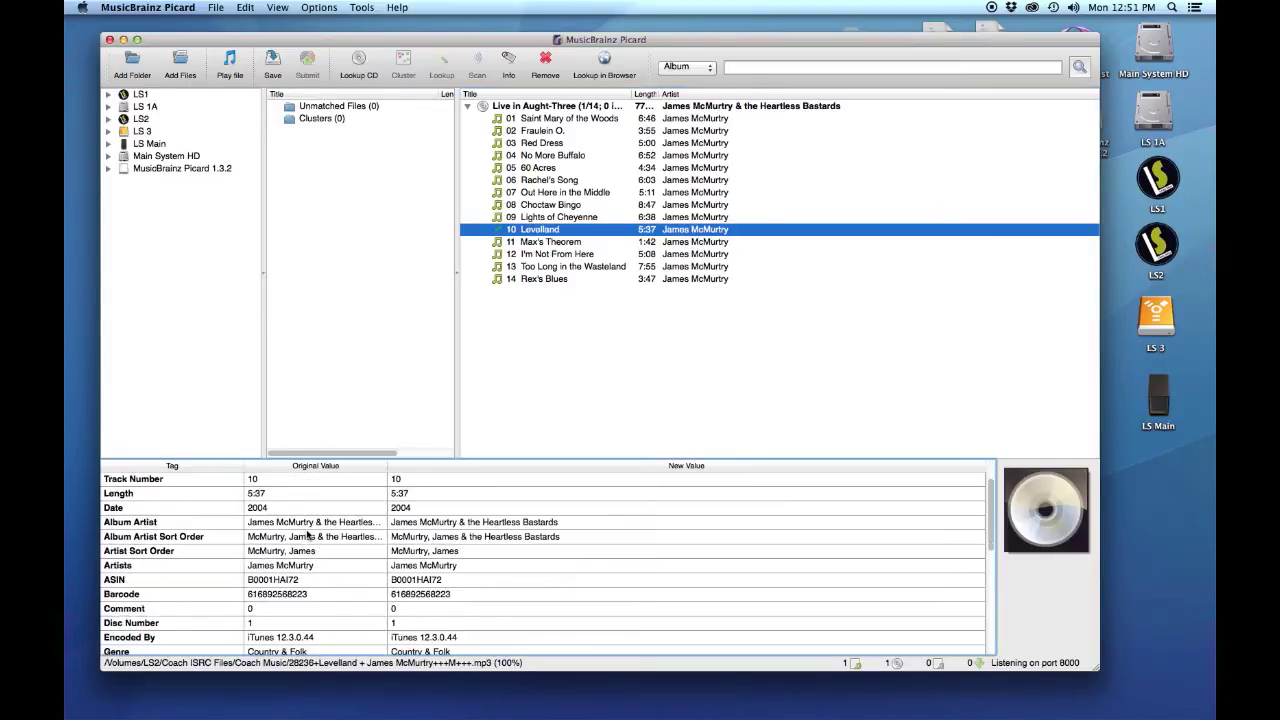
pyautogui.scroll(-4, 307, 536)
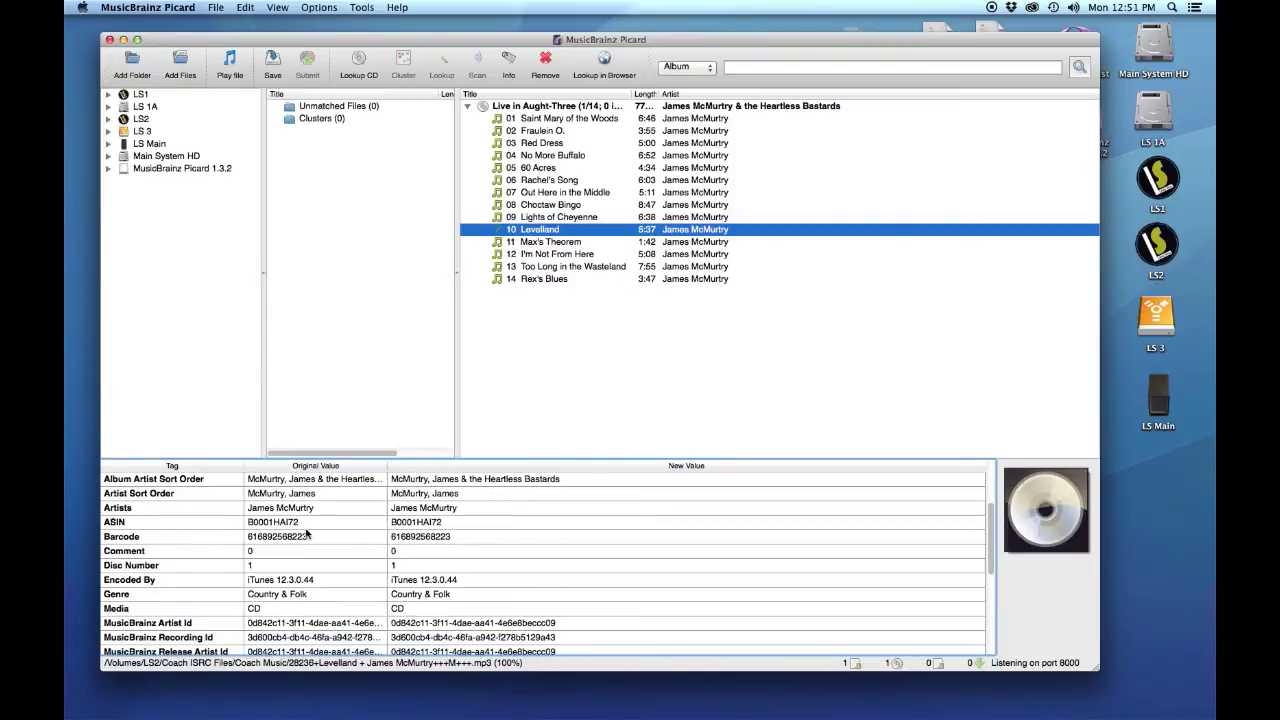
pyautogui.scroll(-7, 307, 536)
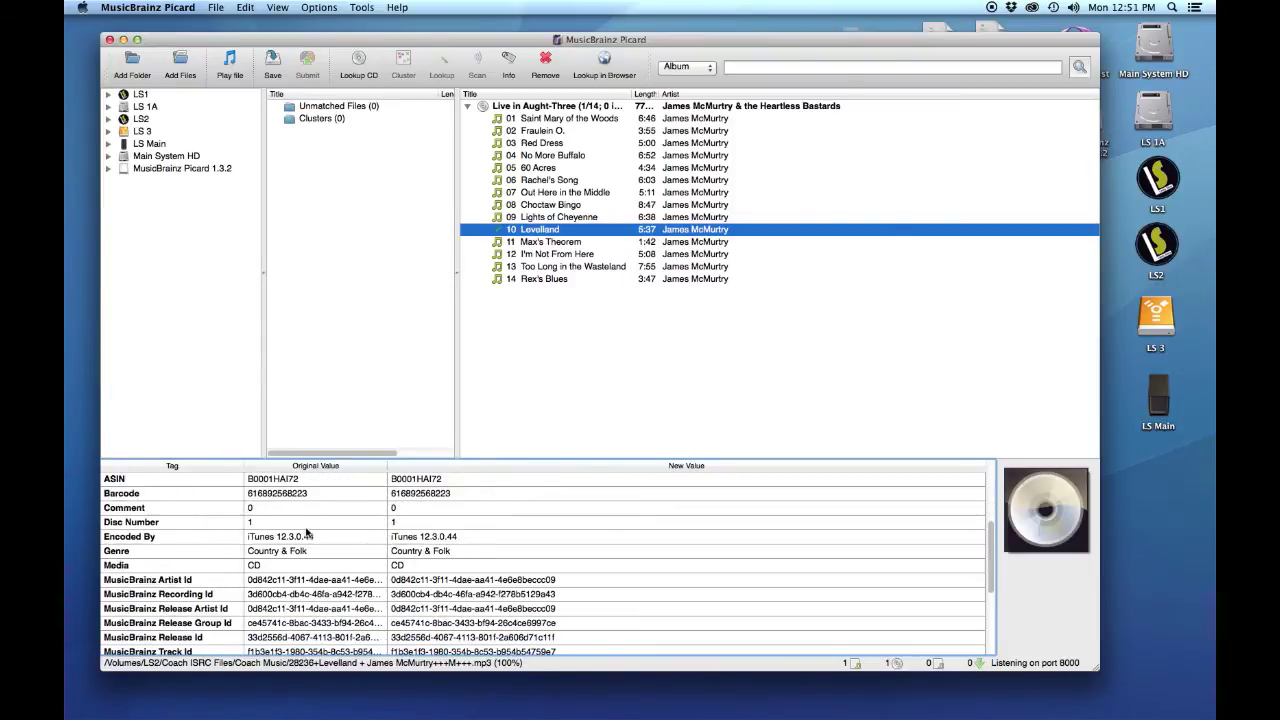
pyautogui.scroll(-4, 307, 528)
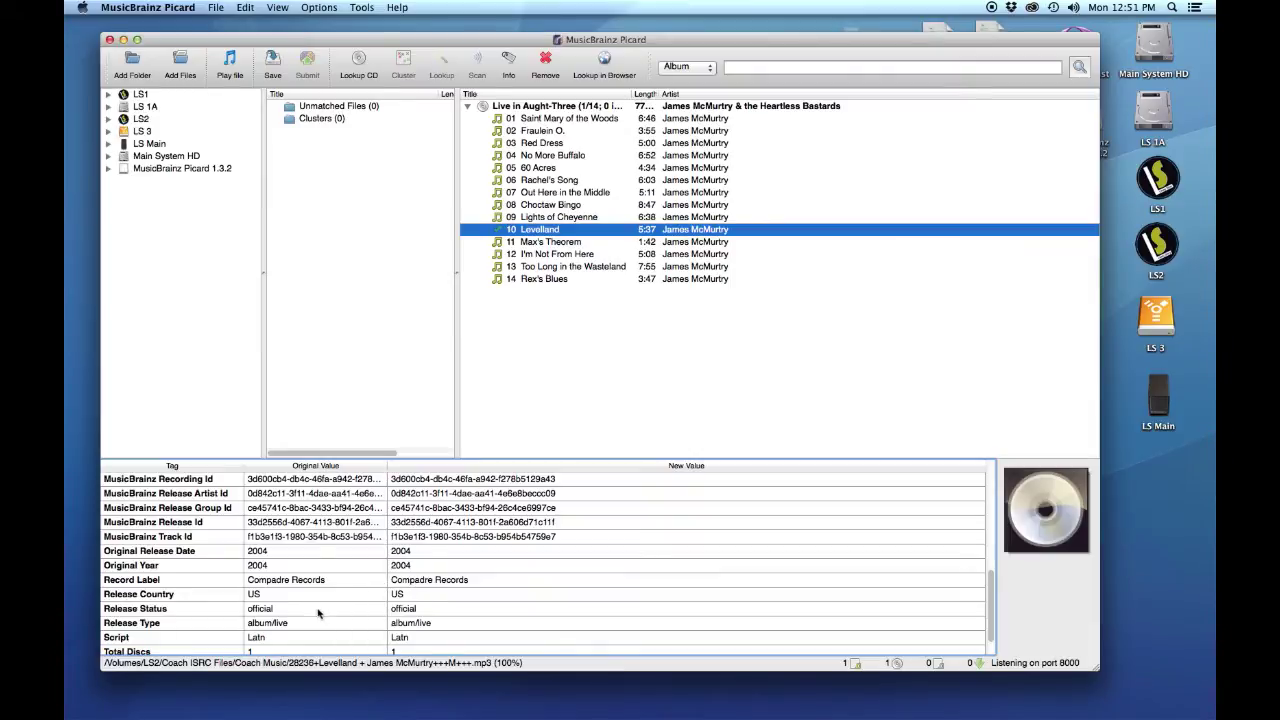
pyautogui.scroll(-1, 326, 626)
pyautogui.scroll(1, 325, 625)
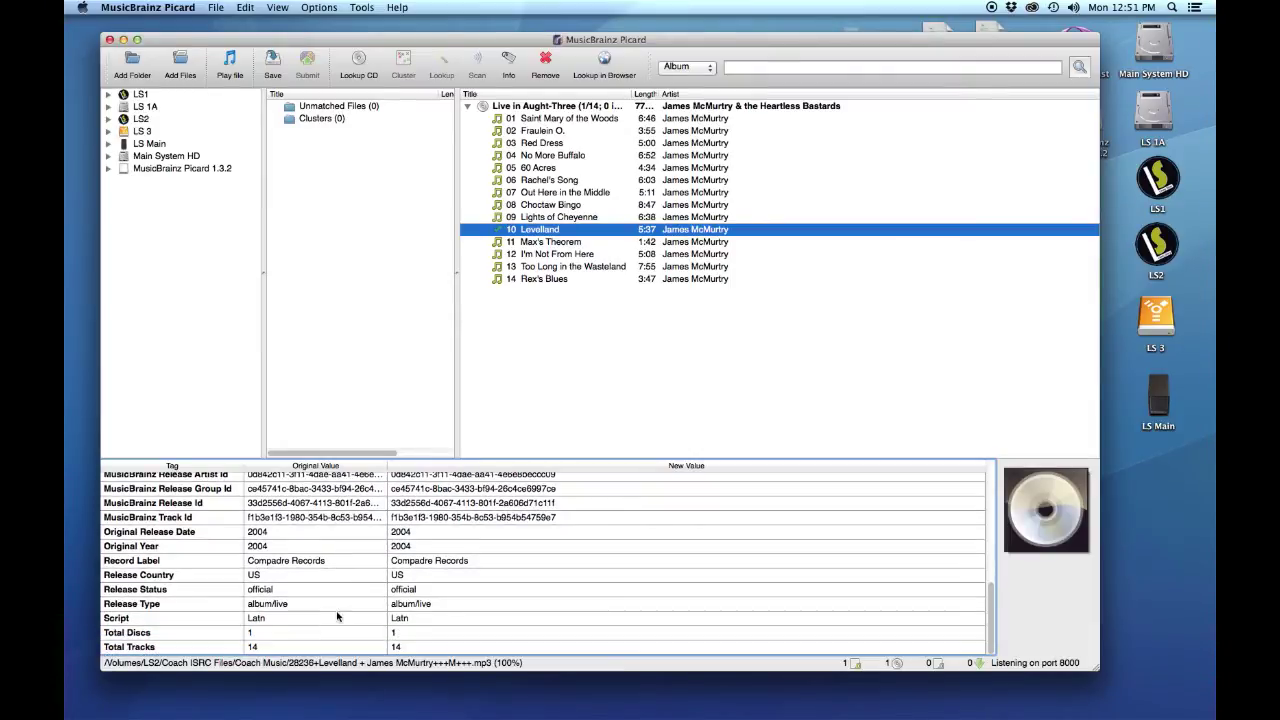
pyautogui.scroll(1, 336, 607)
pyautogui.scroll(17, 336, 607)
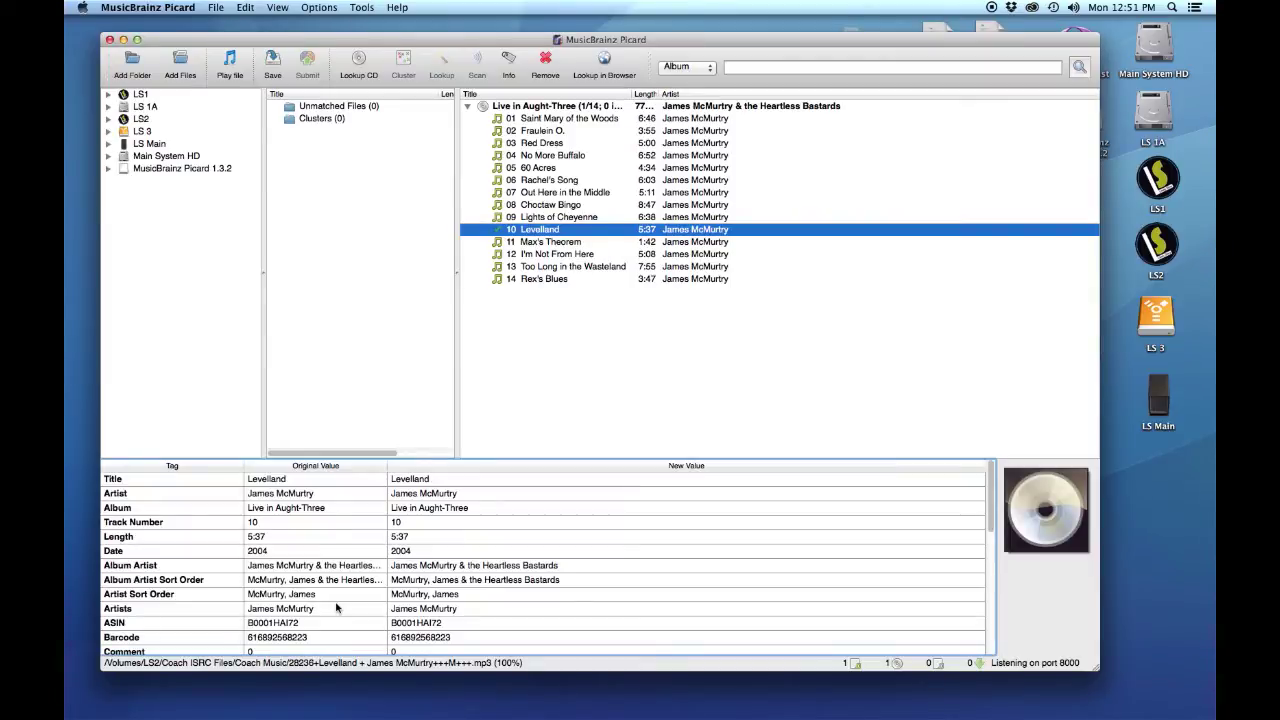
# Switch to Safari and open the ISRC search page of the SoundExchange website from the Google results.
pyautogui.moveTo(936, 700)
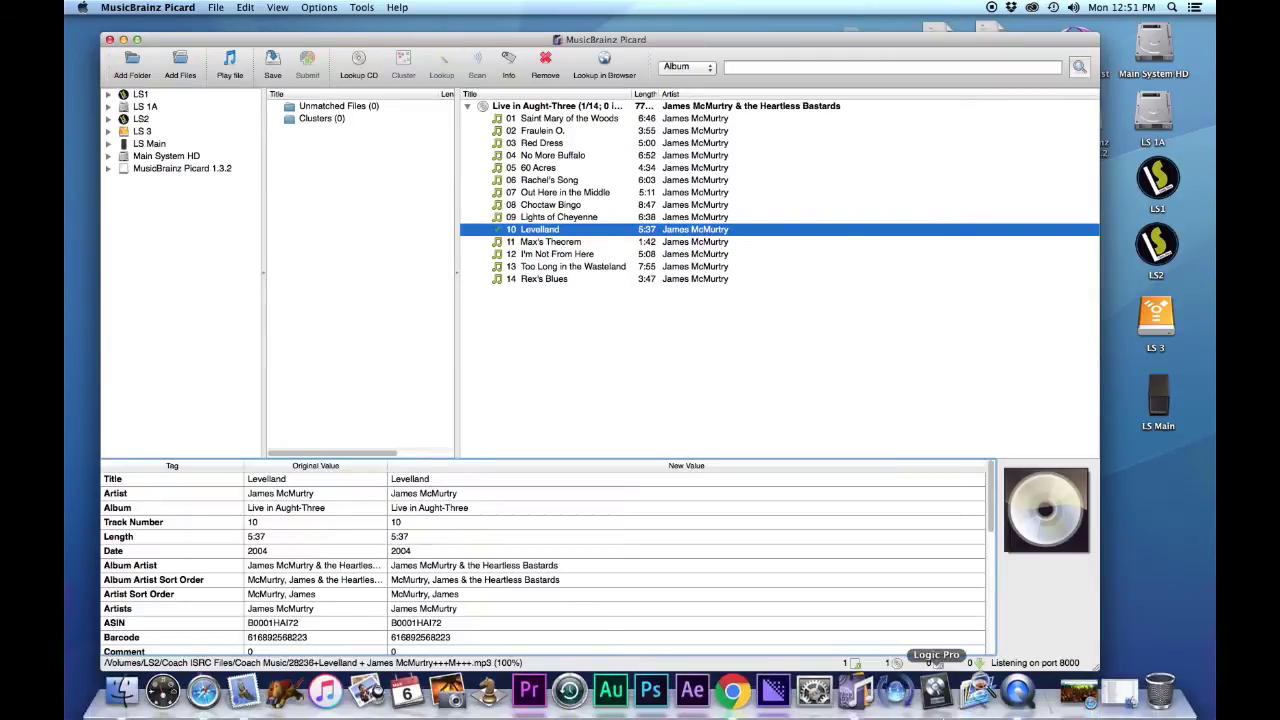
pyautogui.click(1078, 692)
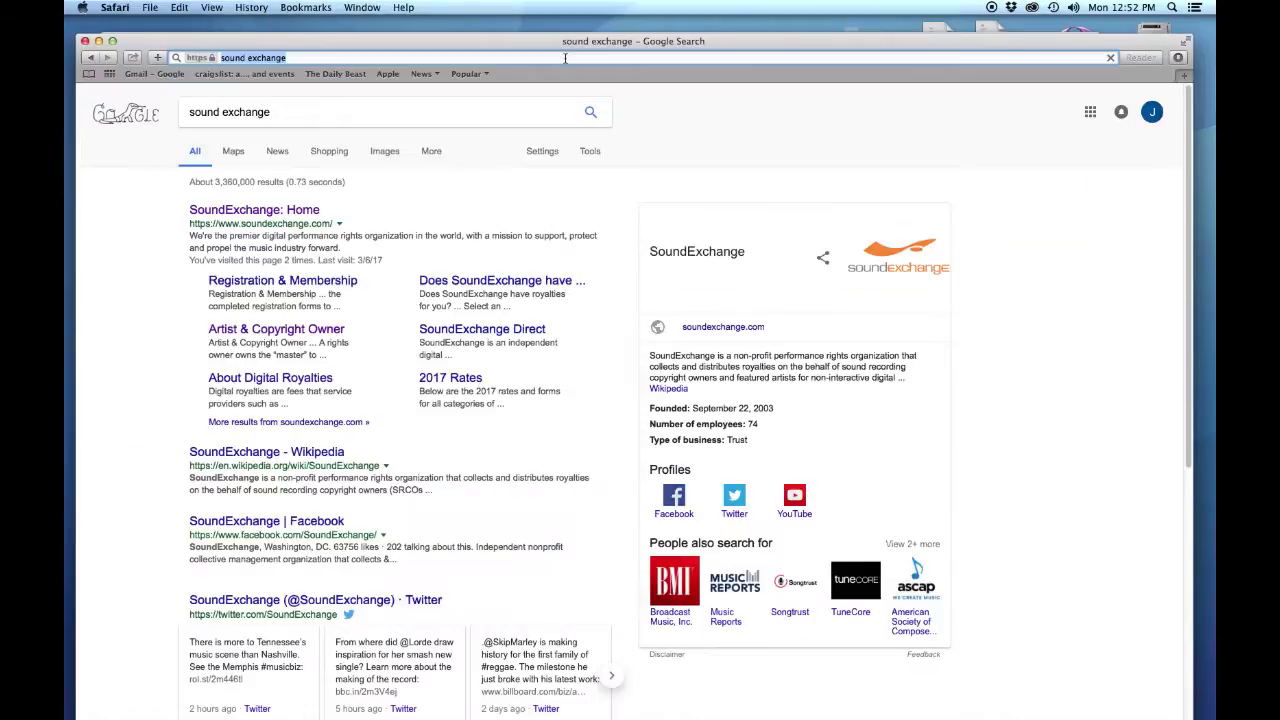
pyautogui.click(299, 214)
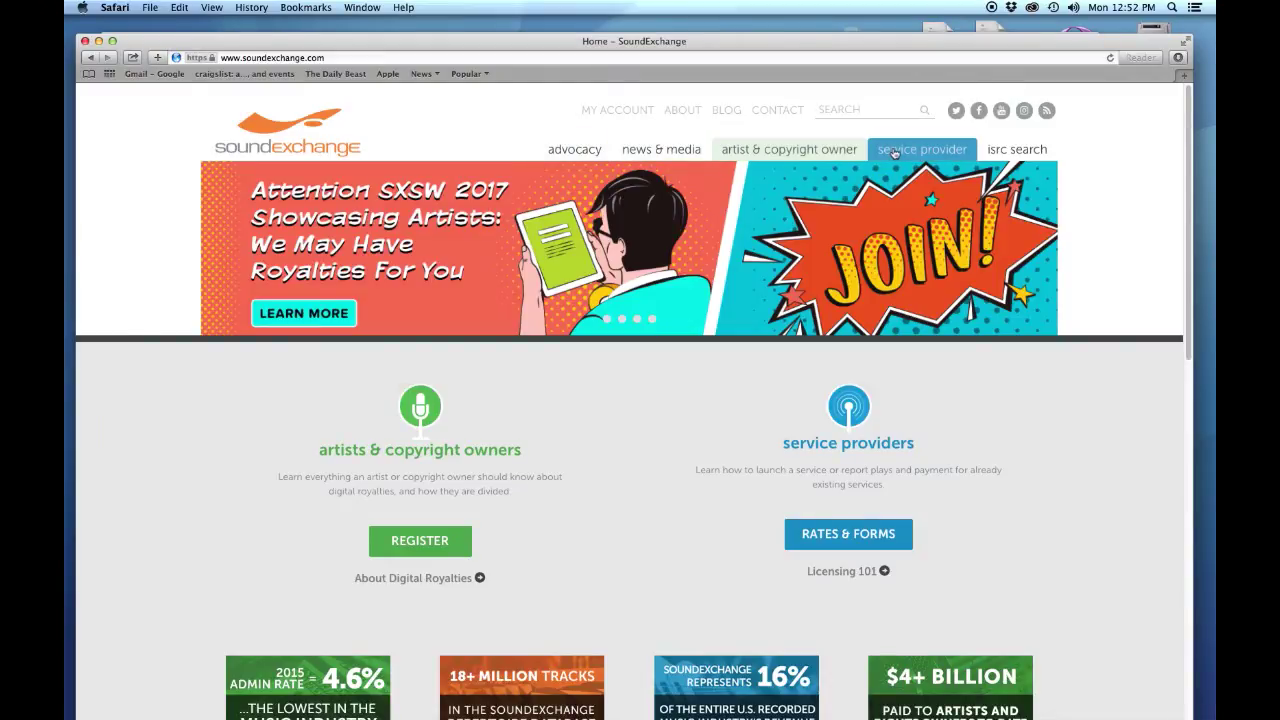
pyautogui.click(1017, 149)
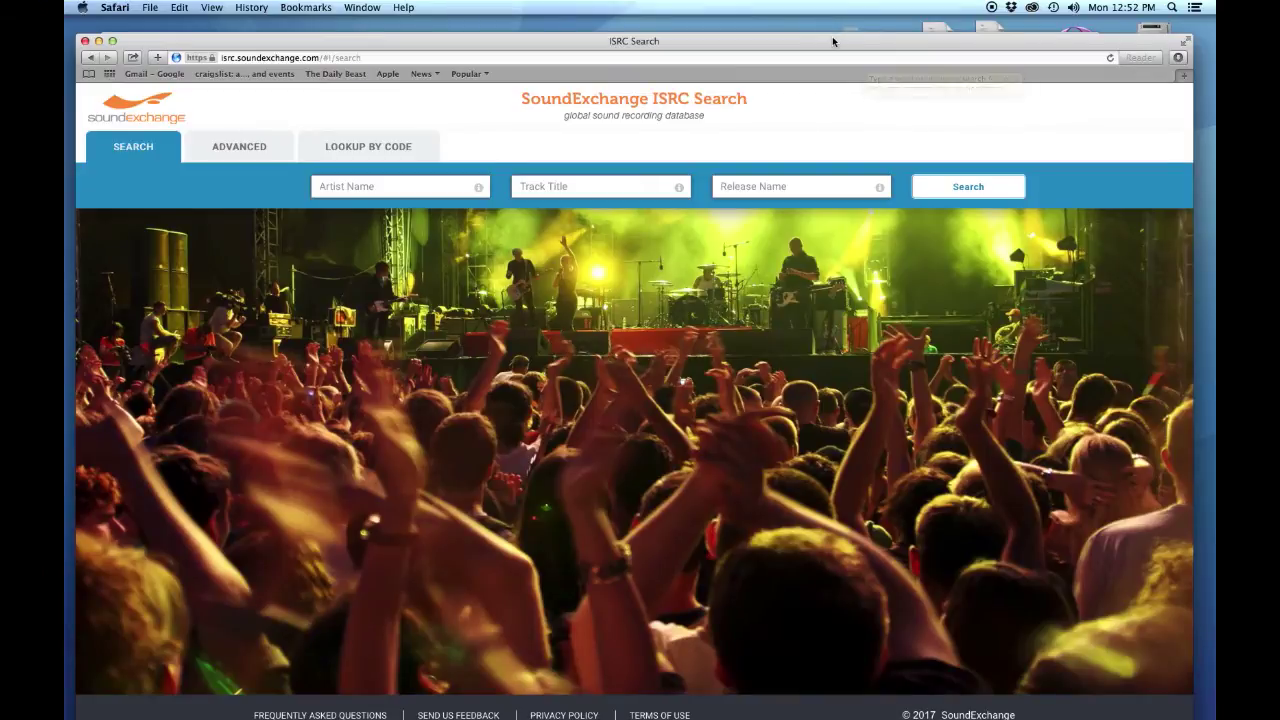
# Uncover the Picard track list behind the browser and enter James McMurtry as the artist name in the ISRC search.
pyautogui.moveTo(833, 40); pyautogui.dragTo(866, 218)
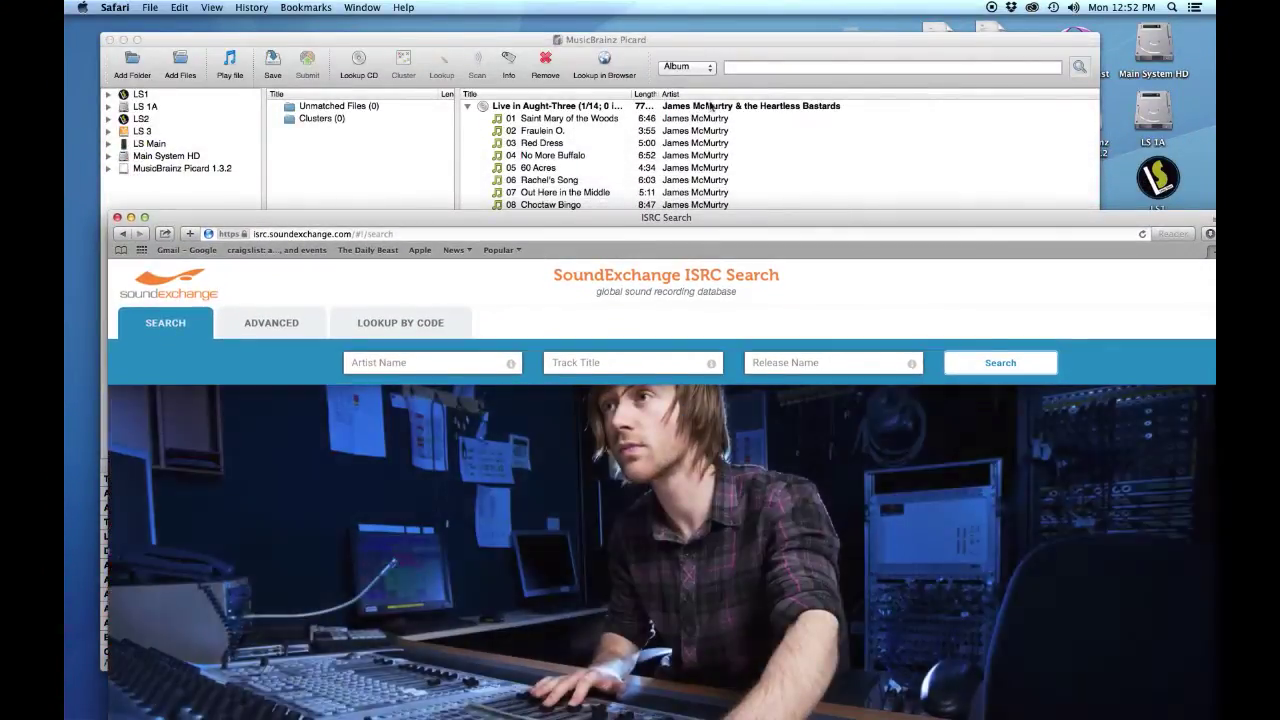
pyautogui.click(494, 360)
pyautogui.write('James')
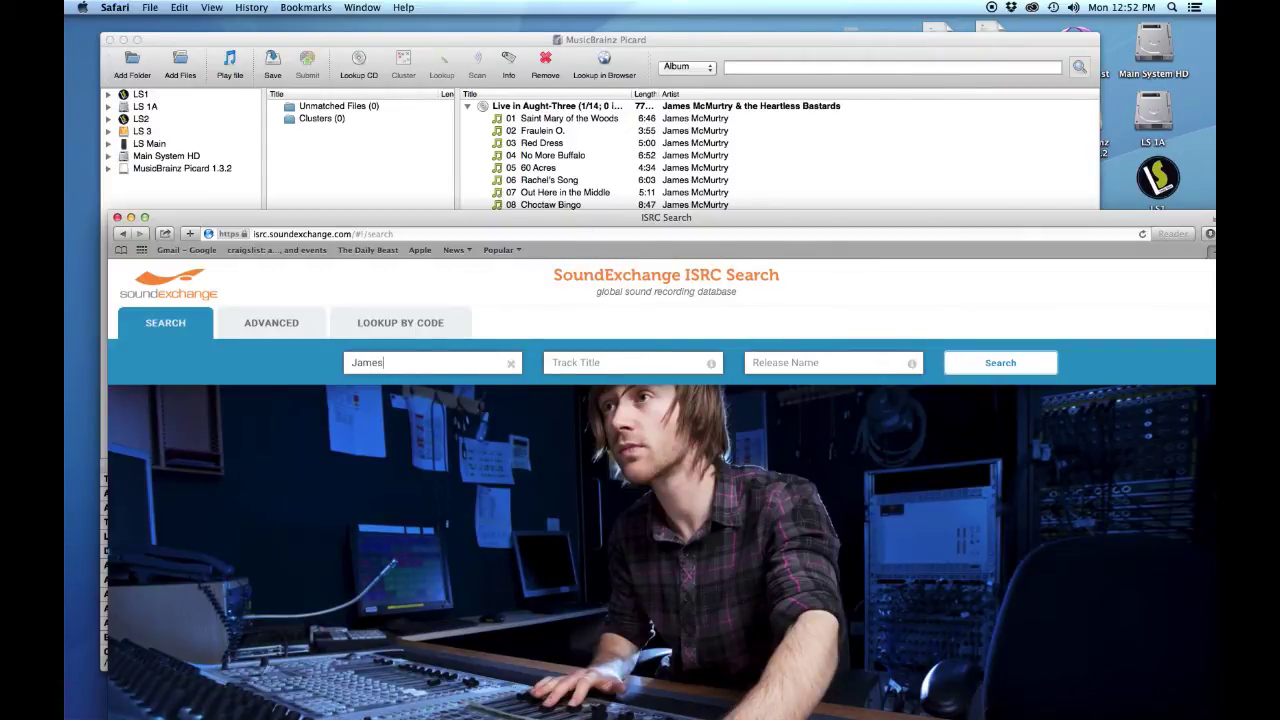
pyautogui.write(' McM')
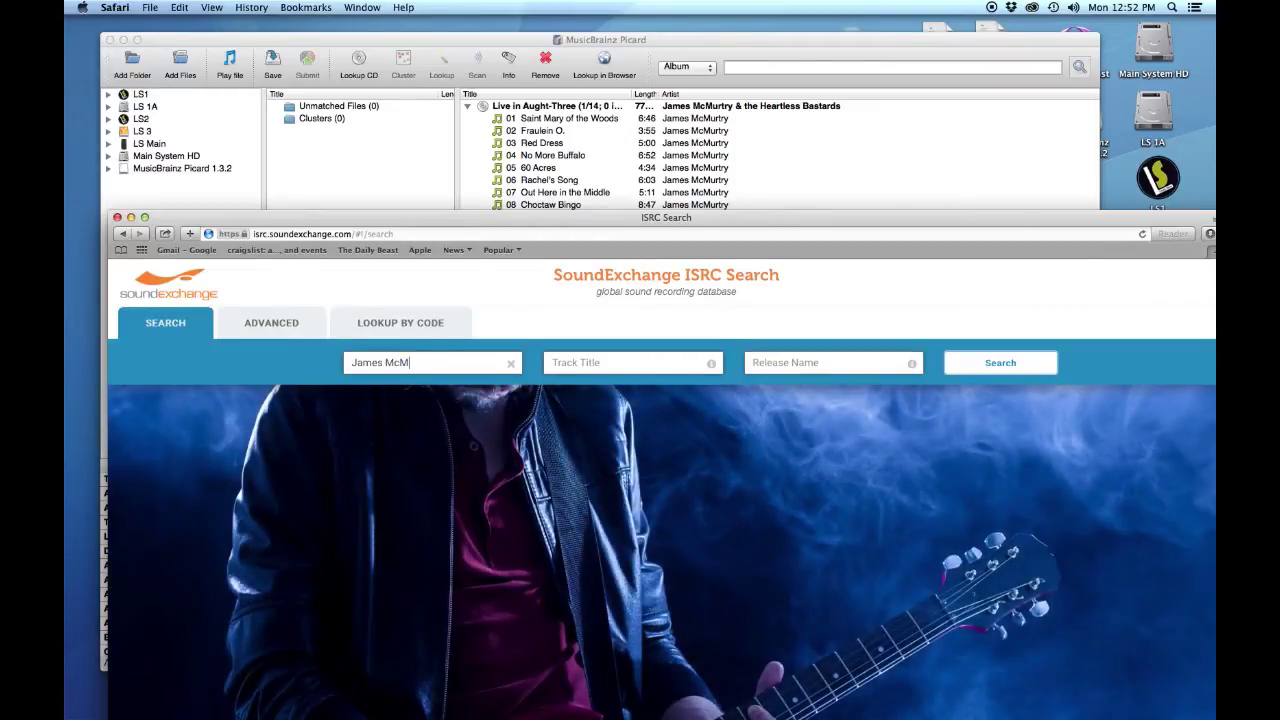
pyautogui.write('ut')
pyautogui.press('BackSpace')
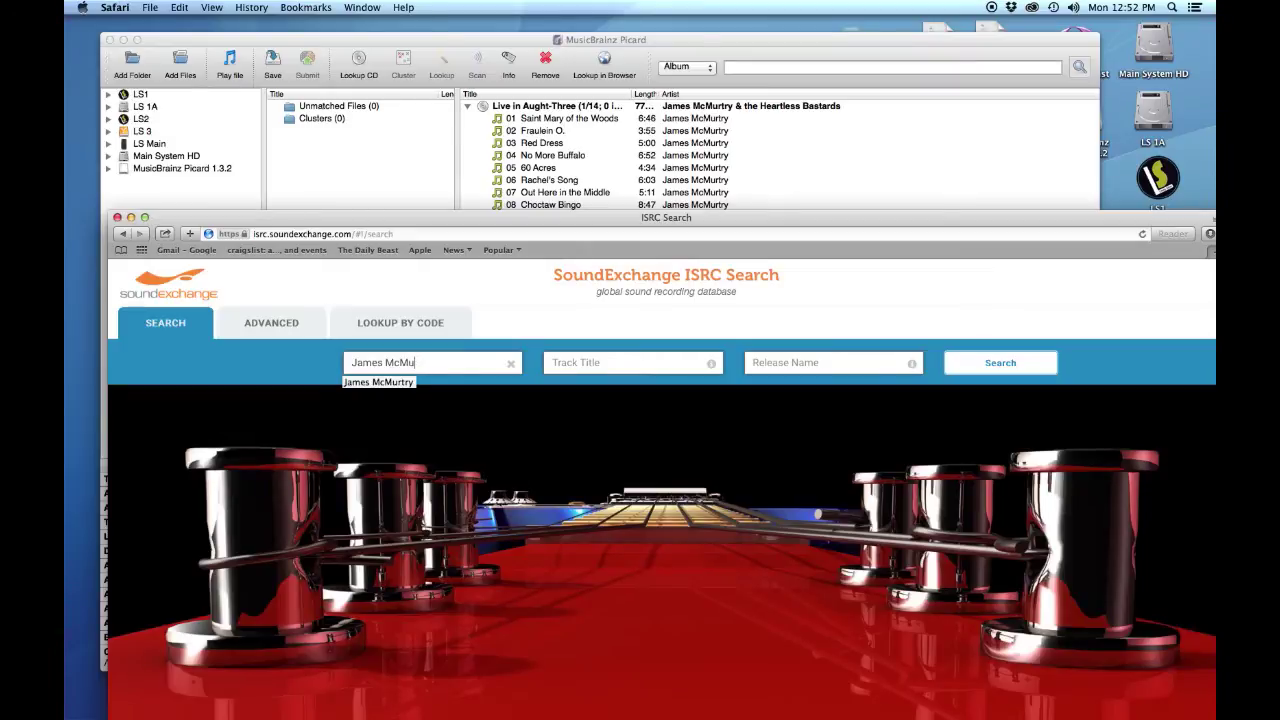
pyautogui.write('try')
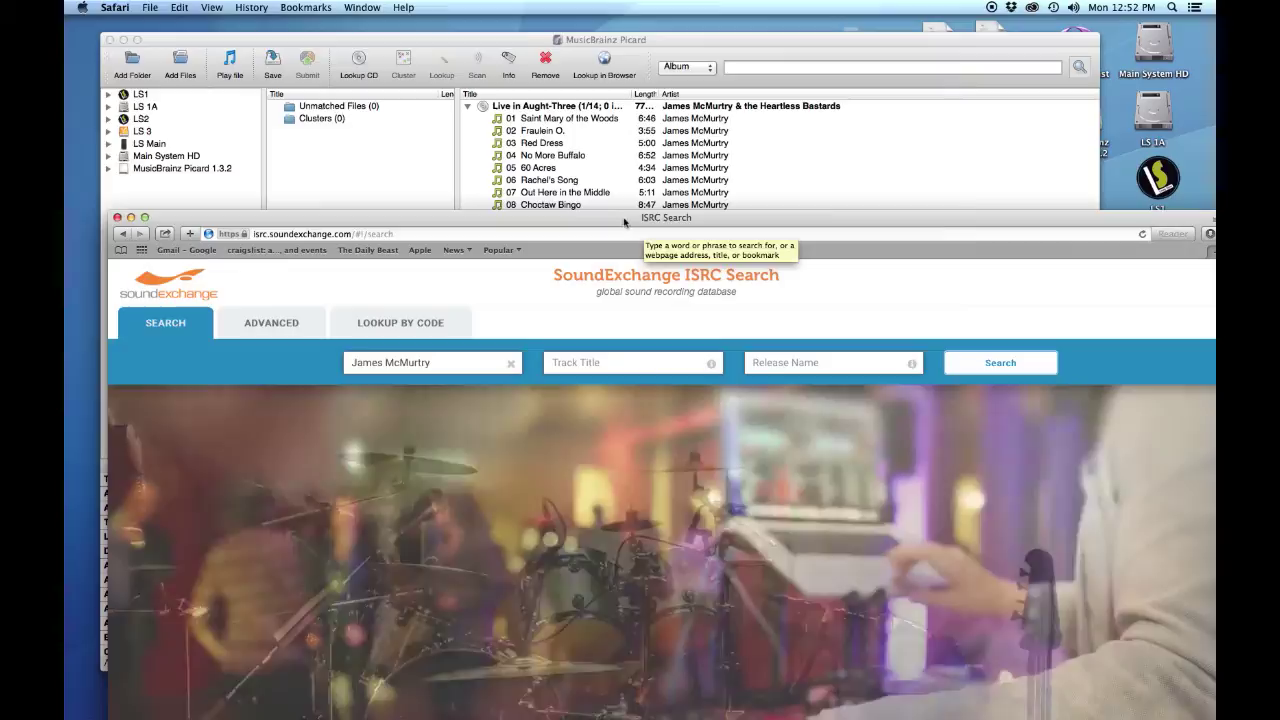
# Search for the recording with track title Levelland and release name Live In August.
pyautogui.moveTo(626, 229); pyautogui.dragTo(625, 268)
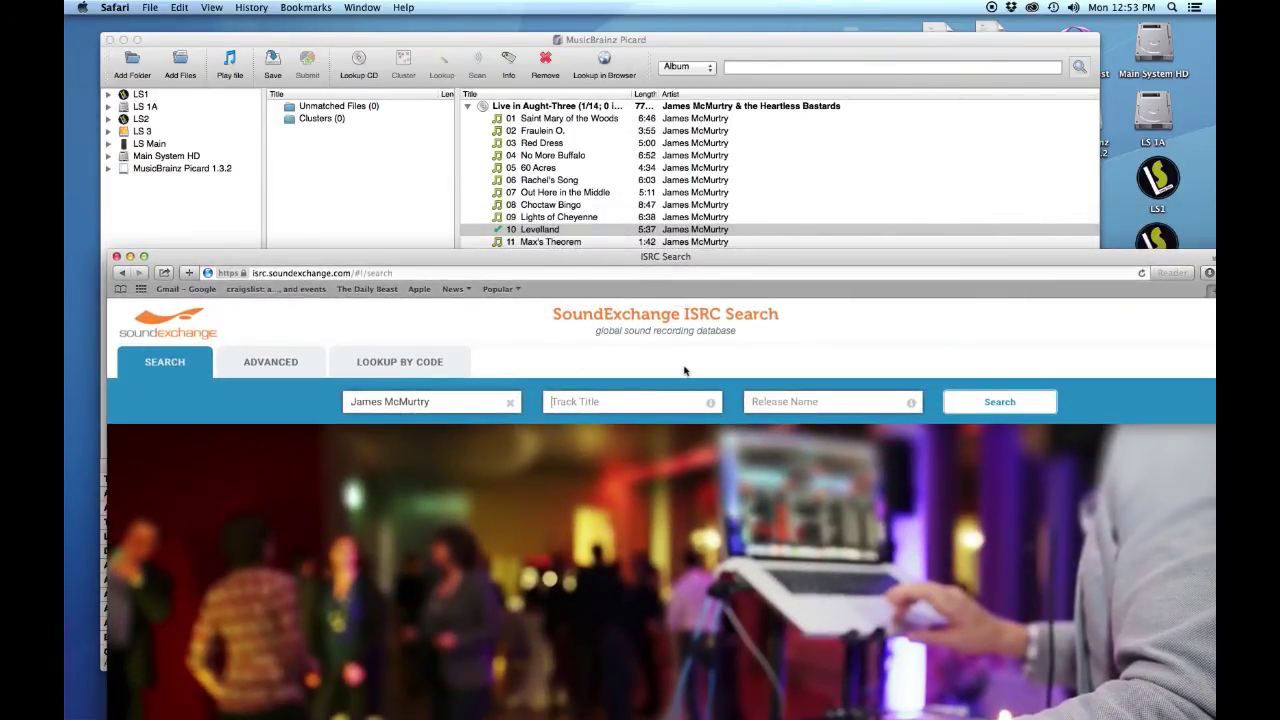
pyautogui.write('Levella')
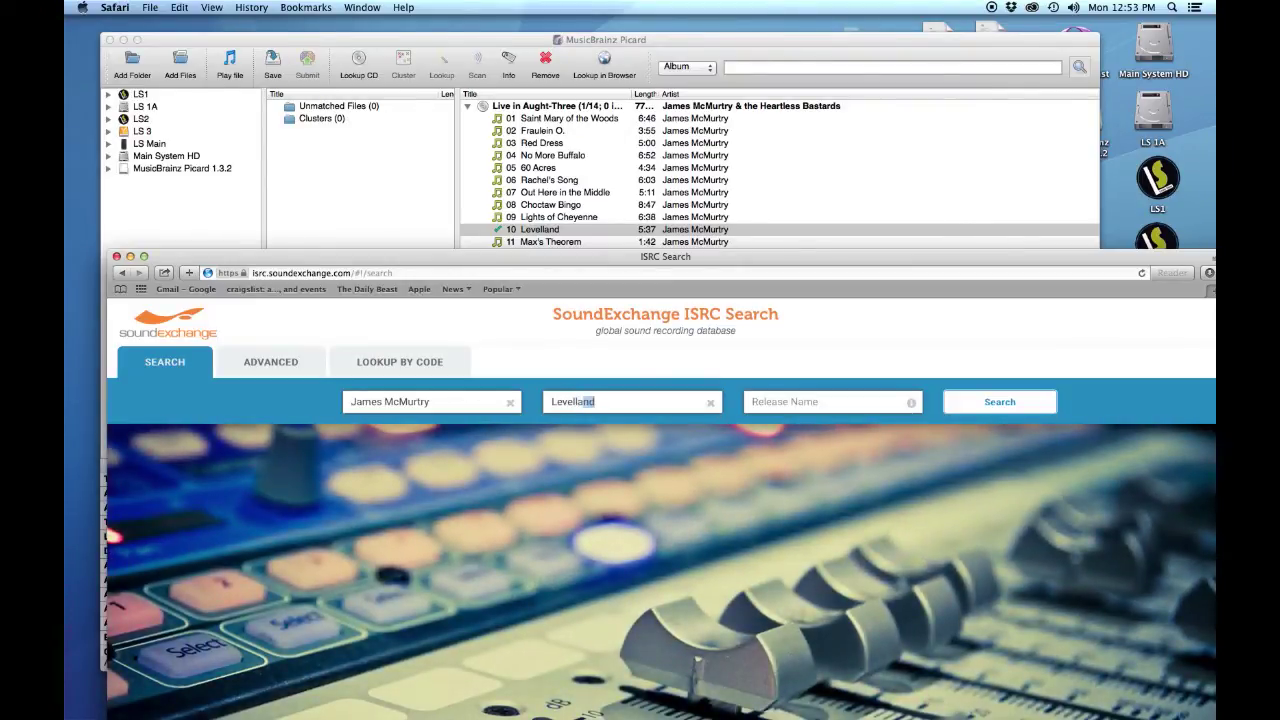
pyautogui.write('nd')
pyautogui.click(788, 404)
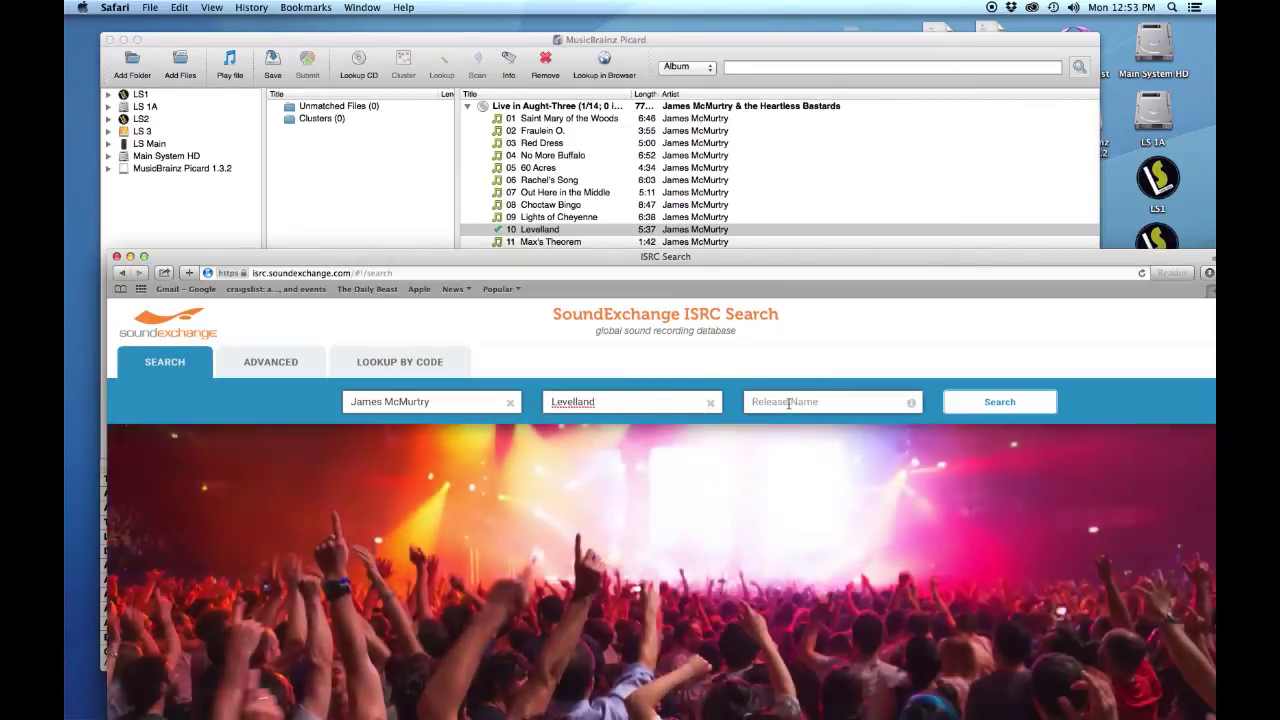
pyautogui.write('L')
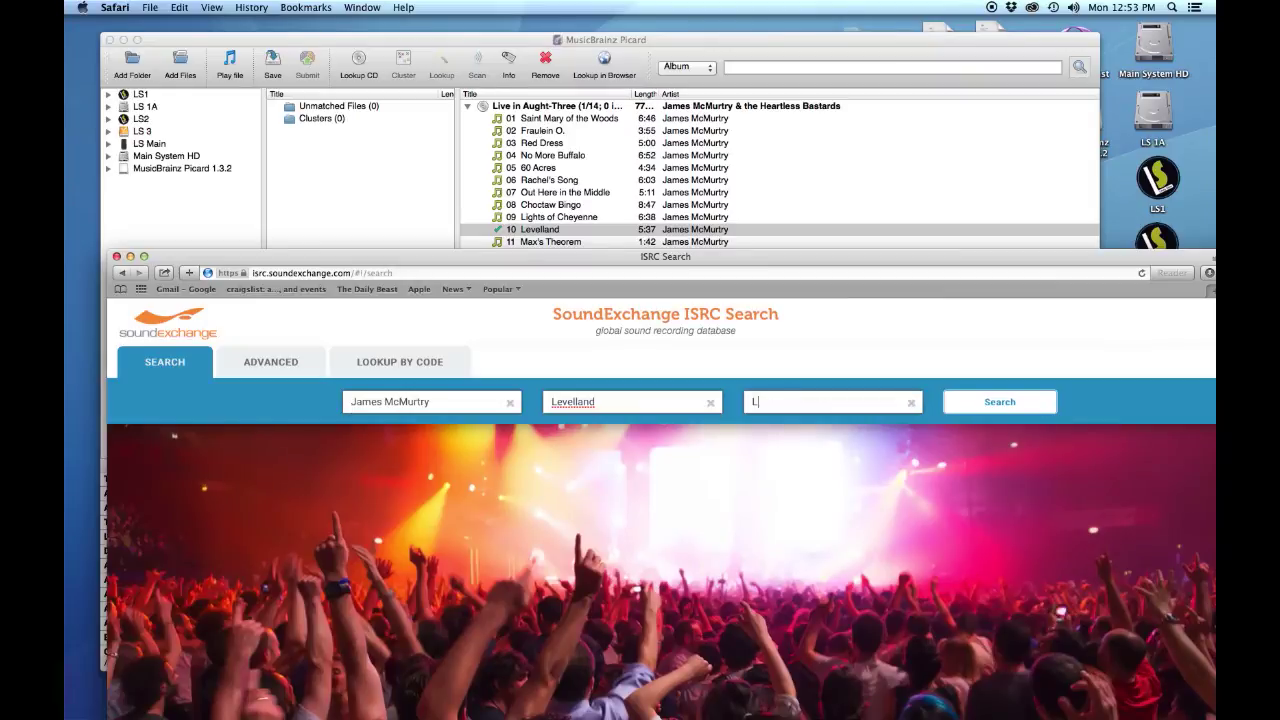
pyautogui.write('ive In August')
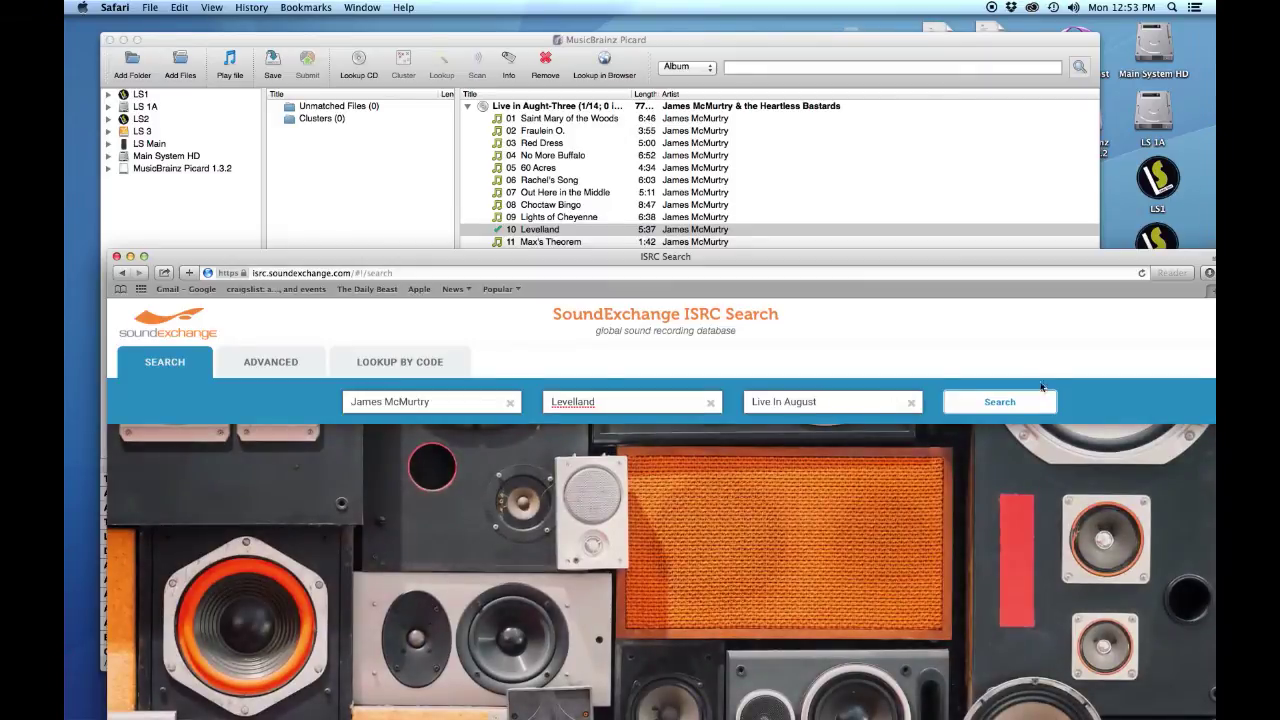
pyautogui.click(1020, 405)
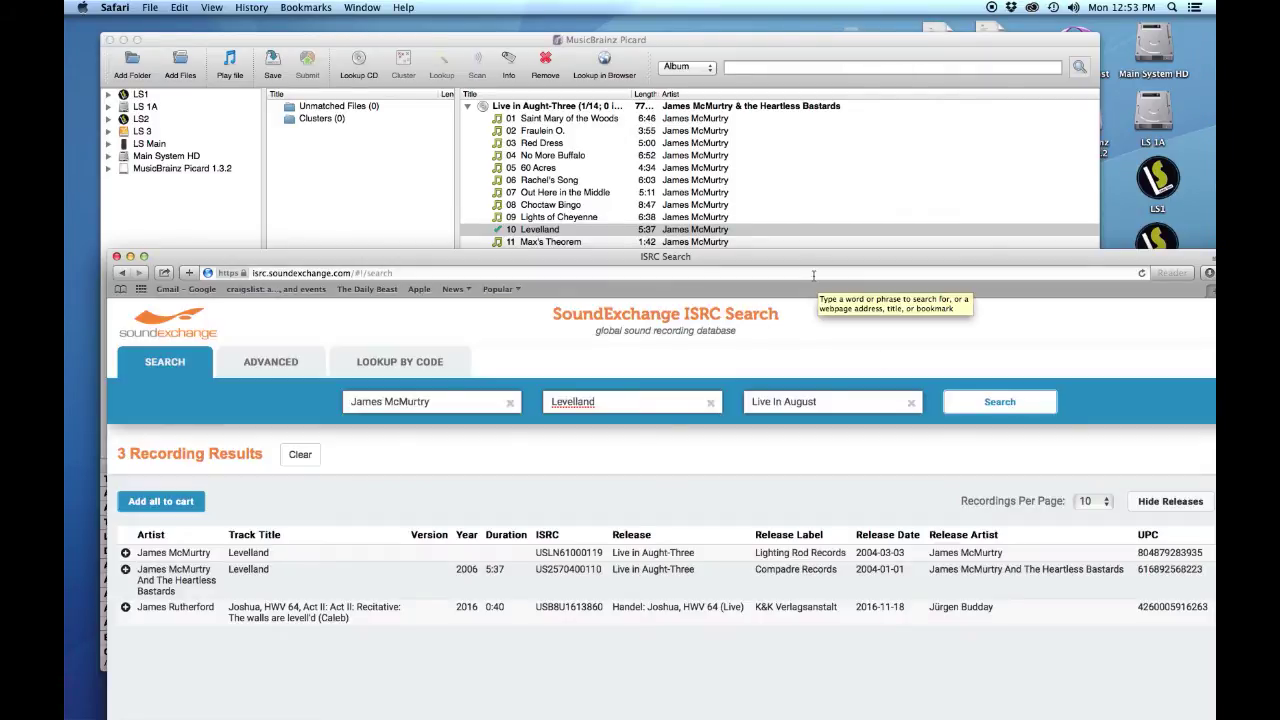
# Compare the ISRC search results with Levelland's length, barcode and record label in MusicBrainz Picard, and return to the results.
pyautogui.moveTo(806, 262); pyautogui.dragTo(784, 26)
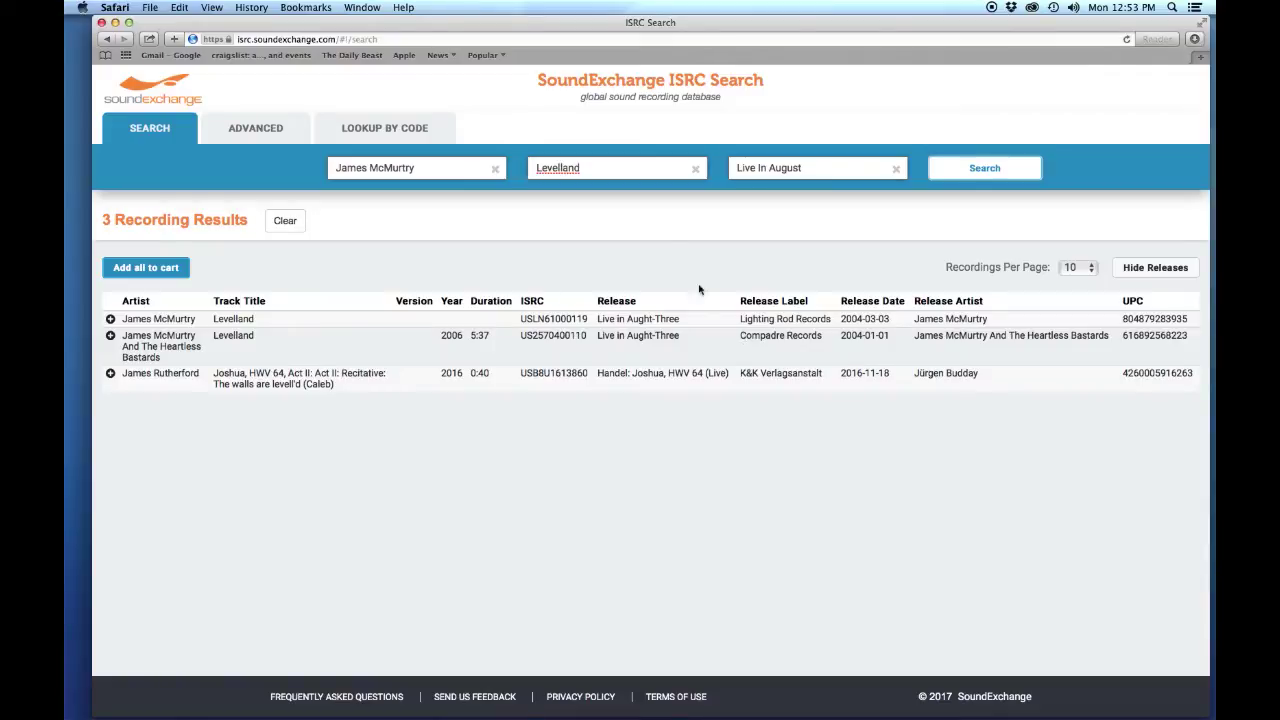
pyautogui.moveTo(563, 24); pyautogui.dragTo(563, 59)
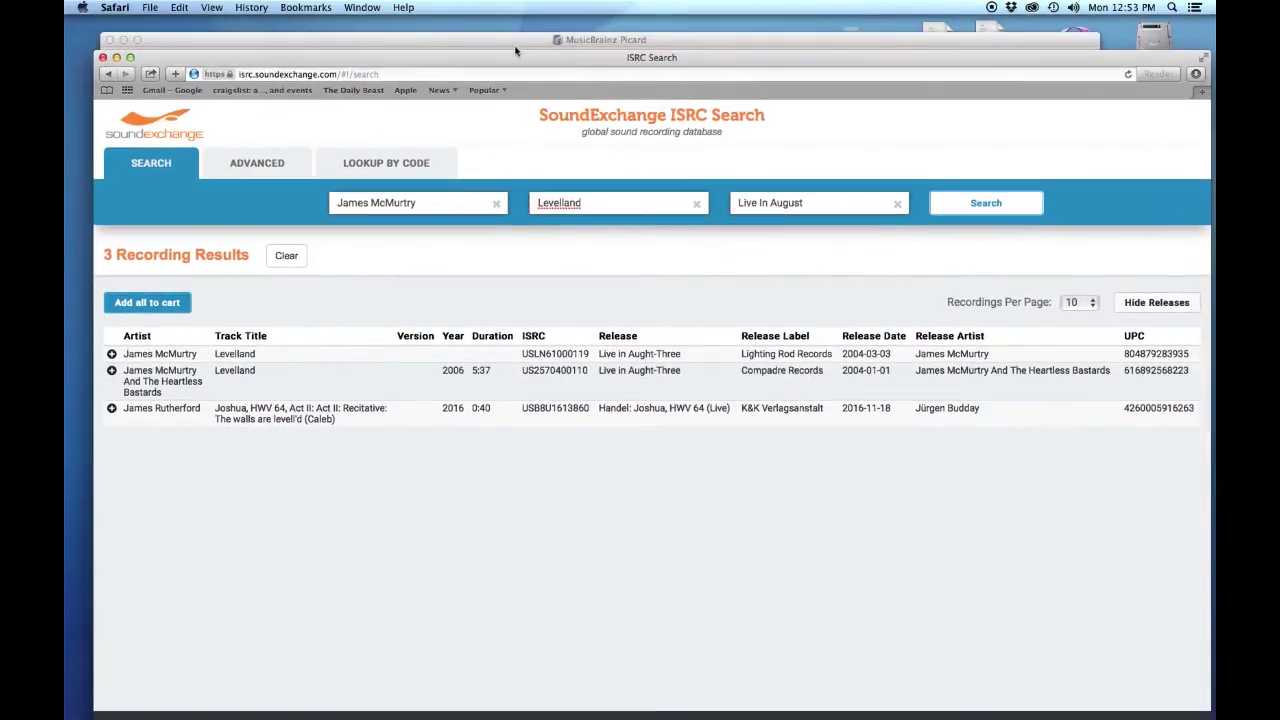
pyautogui.click(516, 44)
pyautogui.scroll(-1, 470, 577)
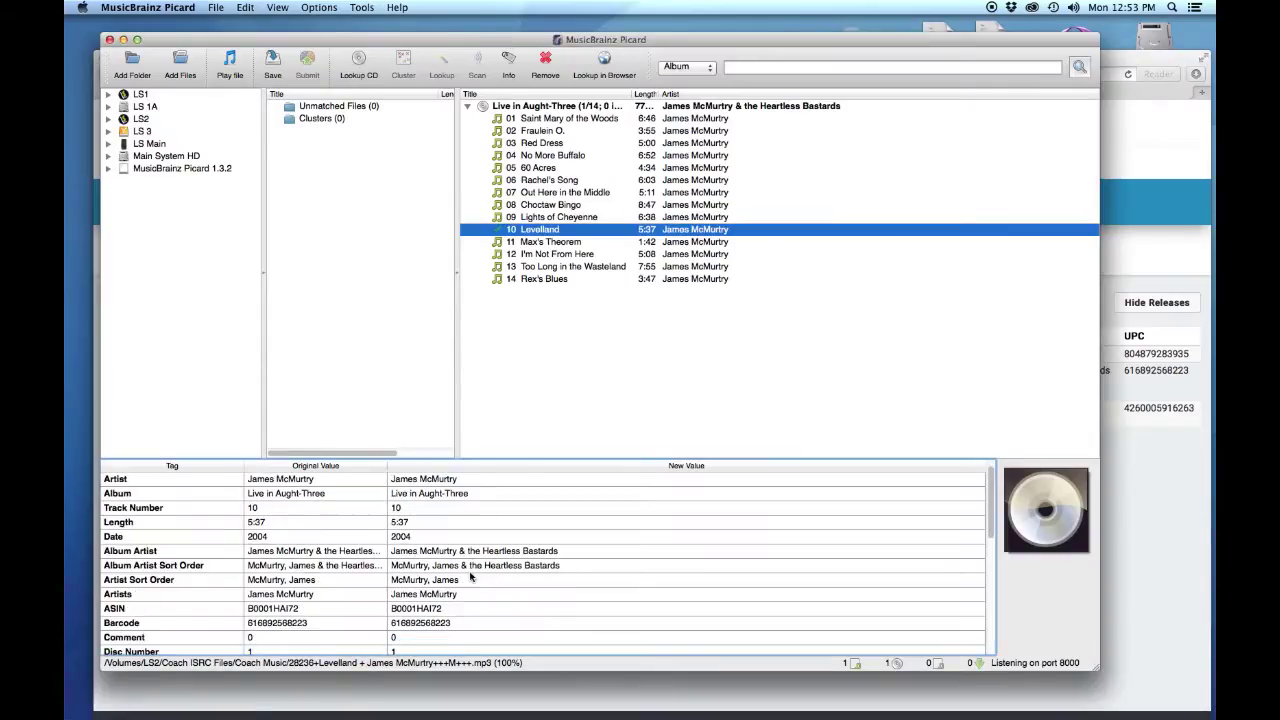
pyautogui.scroll(-8, 470, 577)
pyautogui.scroll(-5, 470, 577)
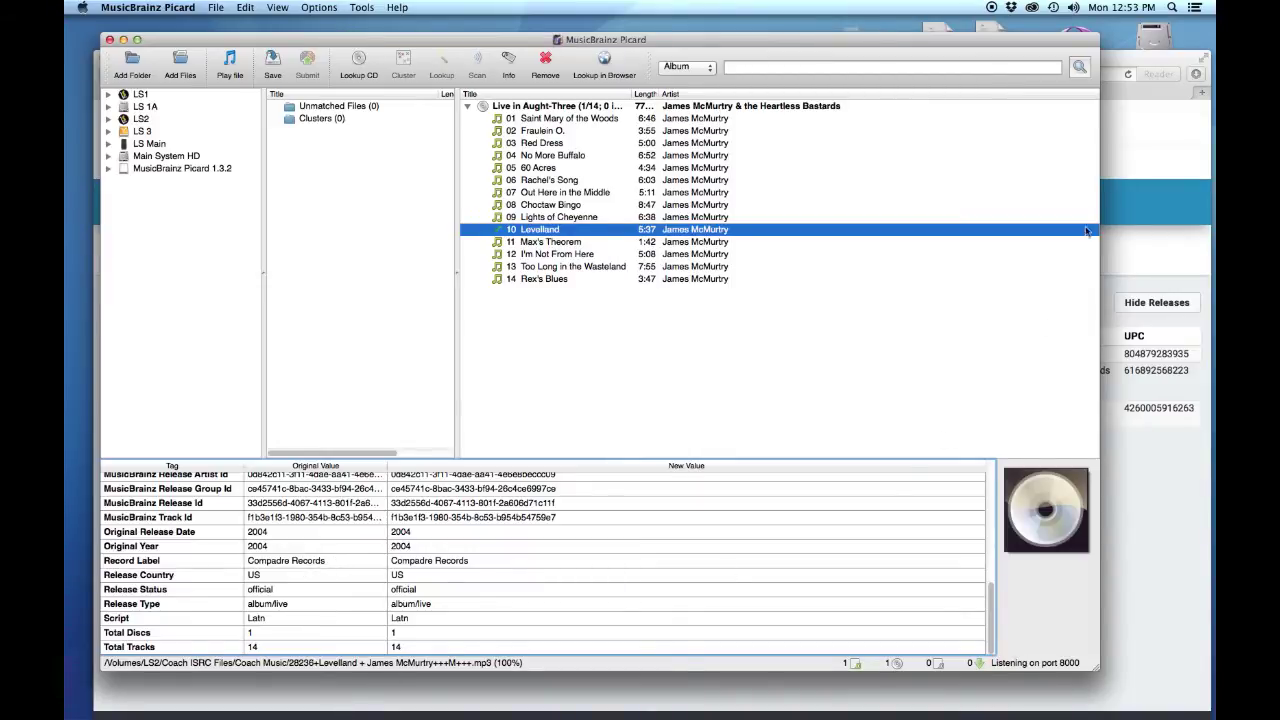
pyautogui.click(1111, 62)
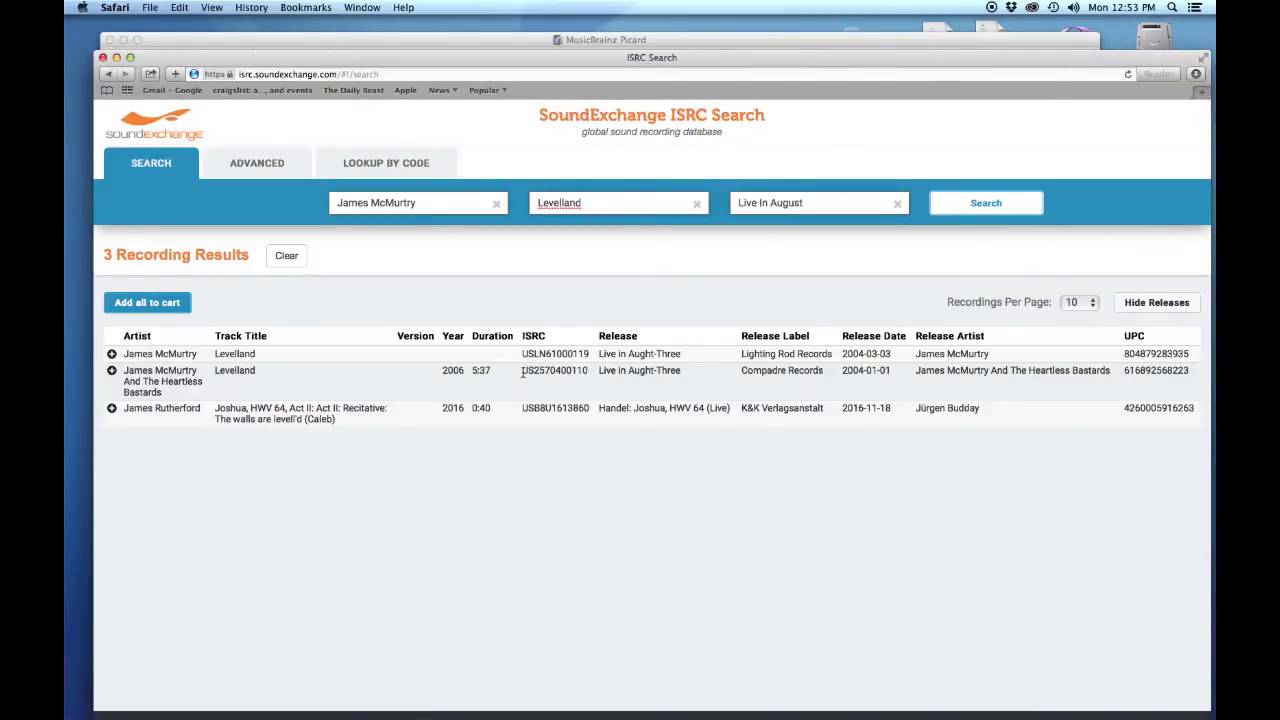
pyautogui.moveTo(522, 373); pyautogui.dragTo(591, 371)
pyautogui.press('super+c')
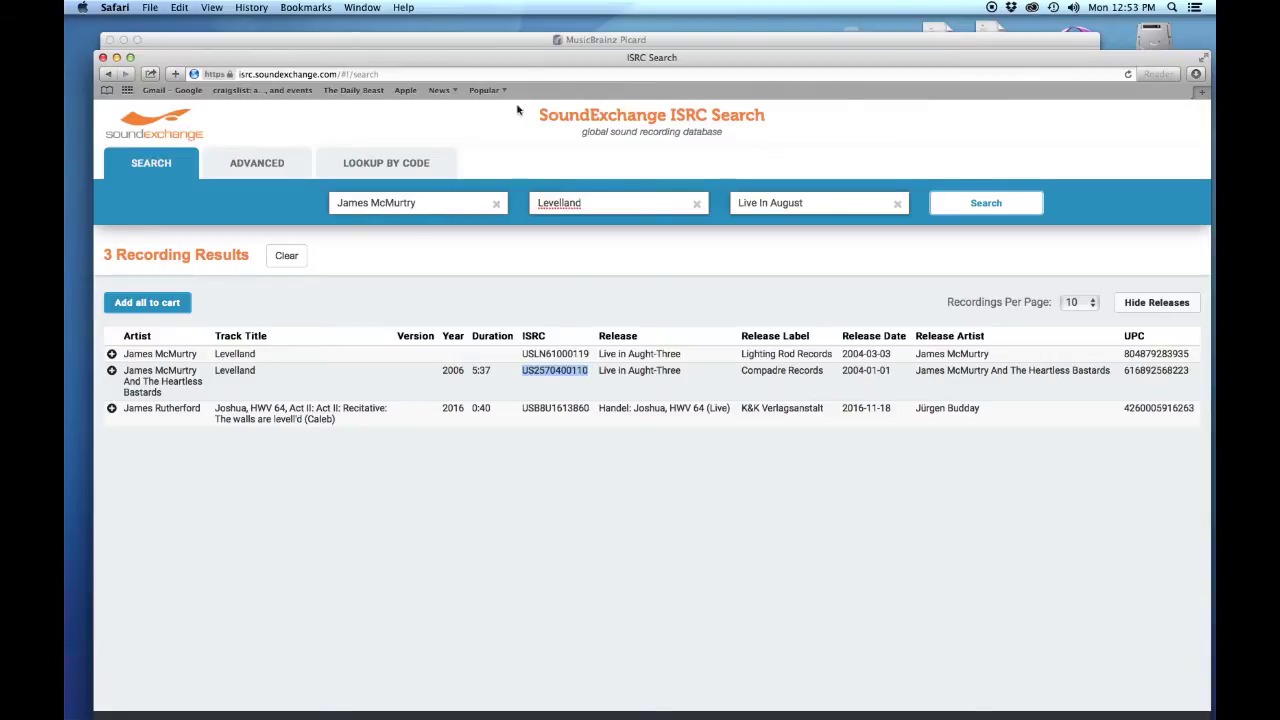
pyautogui.click(503, 43)
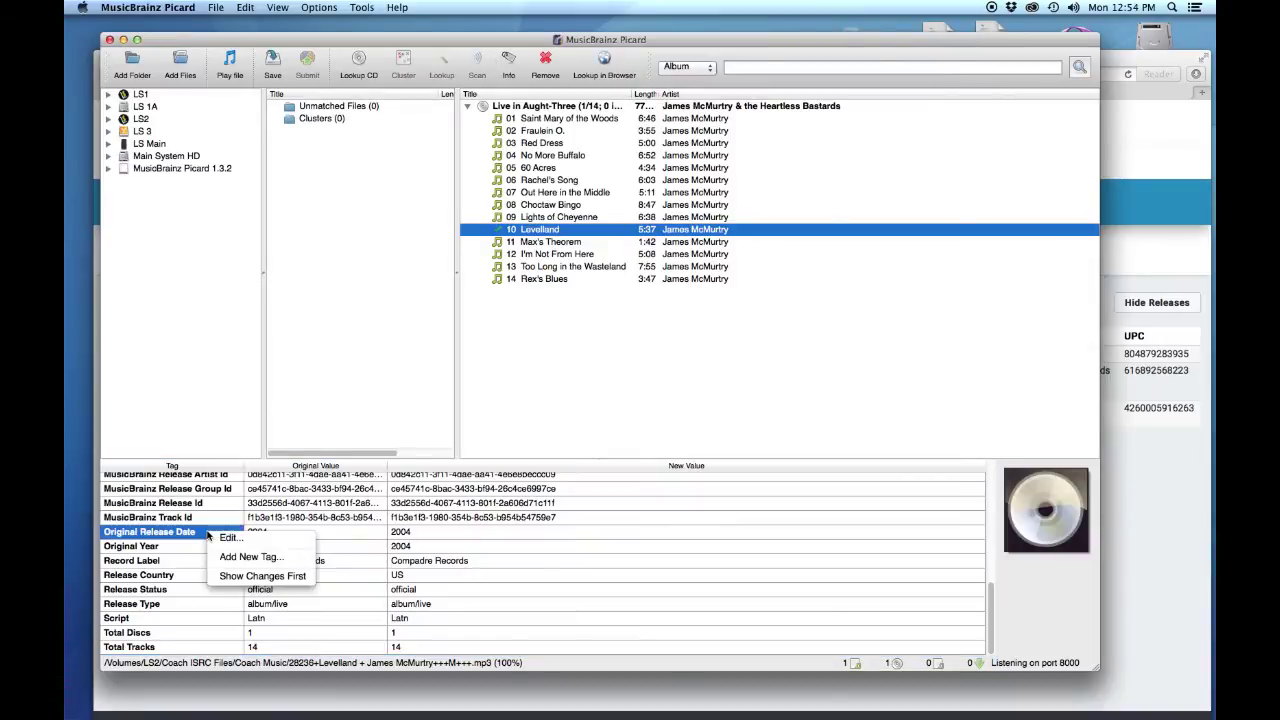
pyautogui.click(240, 556)
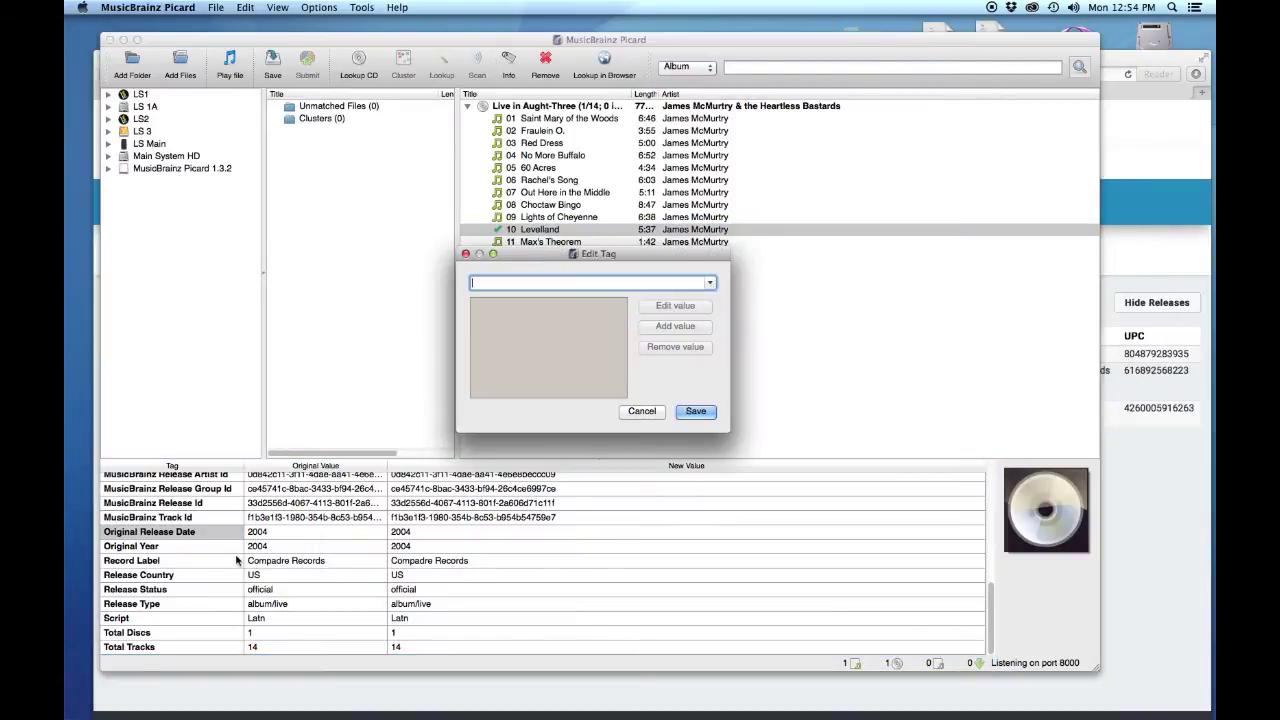
pyautogui.write('IS')
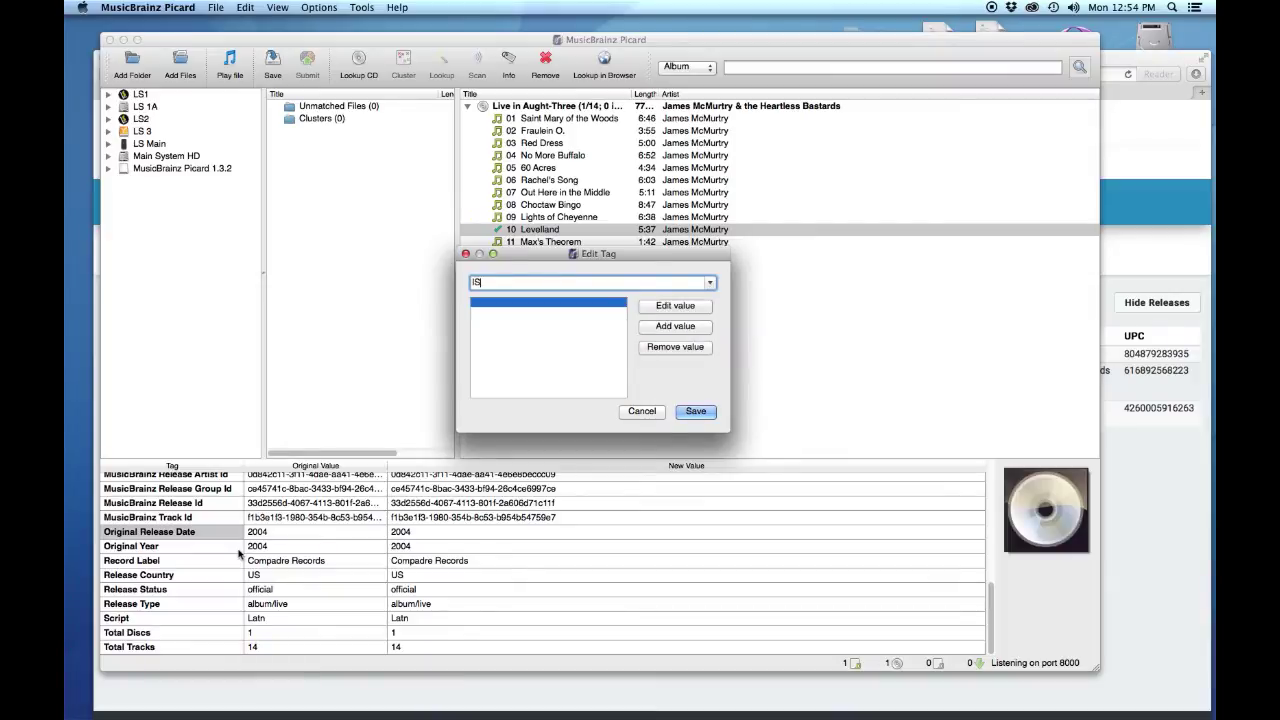
pyautogui.write('RC')
pyautogui.click(662, 328)
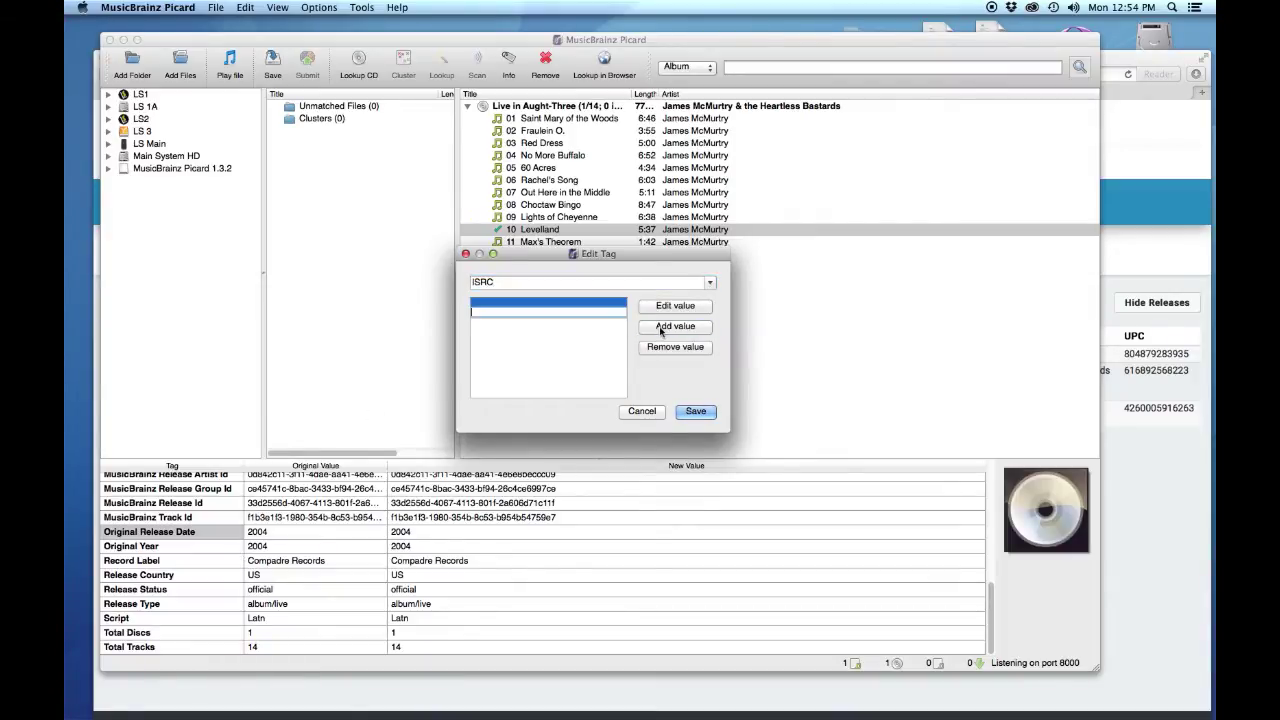
pyautogui.press('super+v')
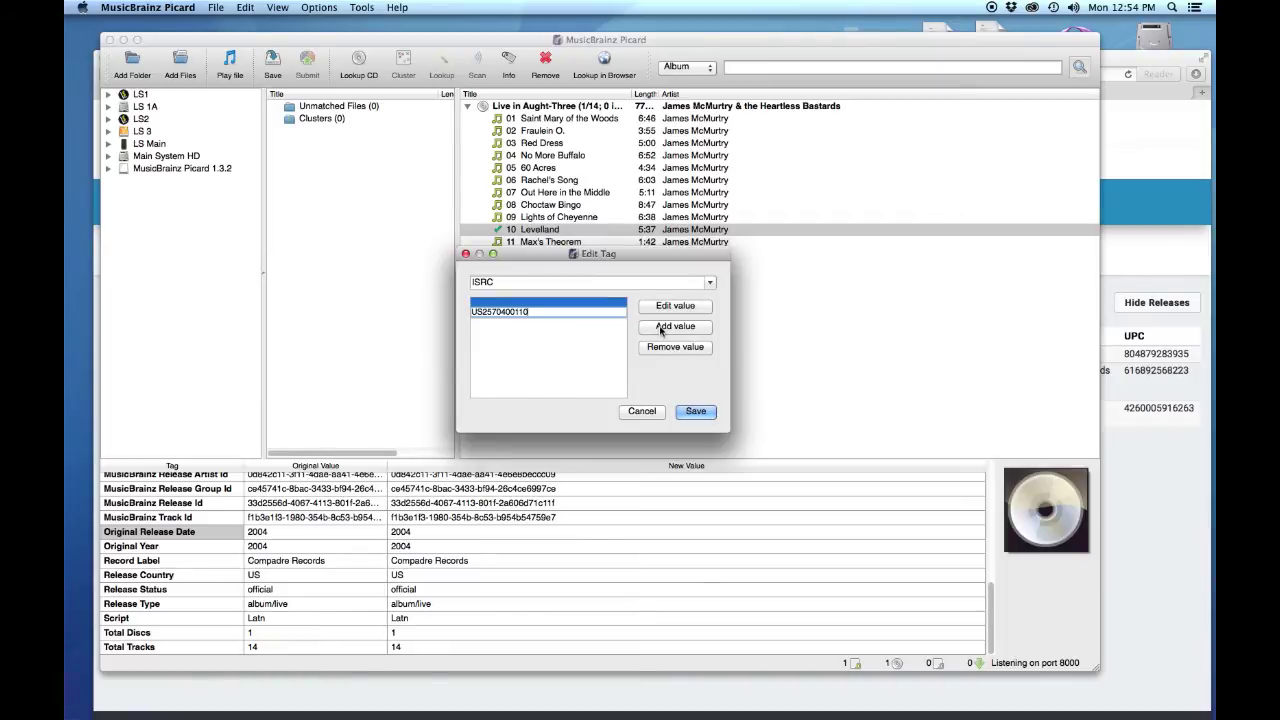
pyautogui.click(683, 414)
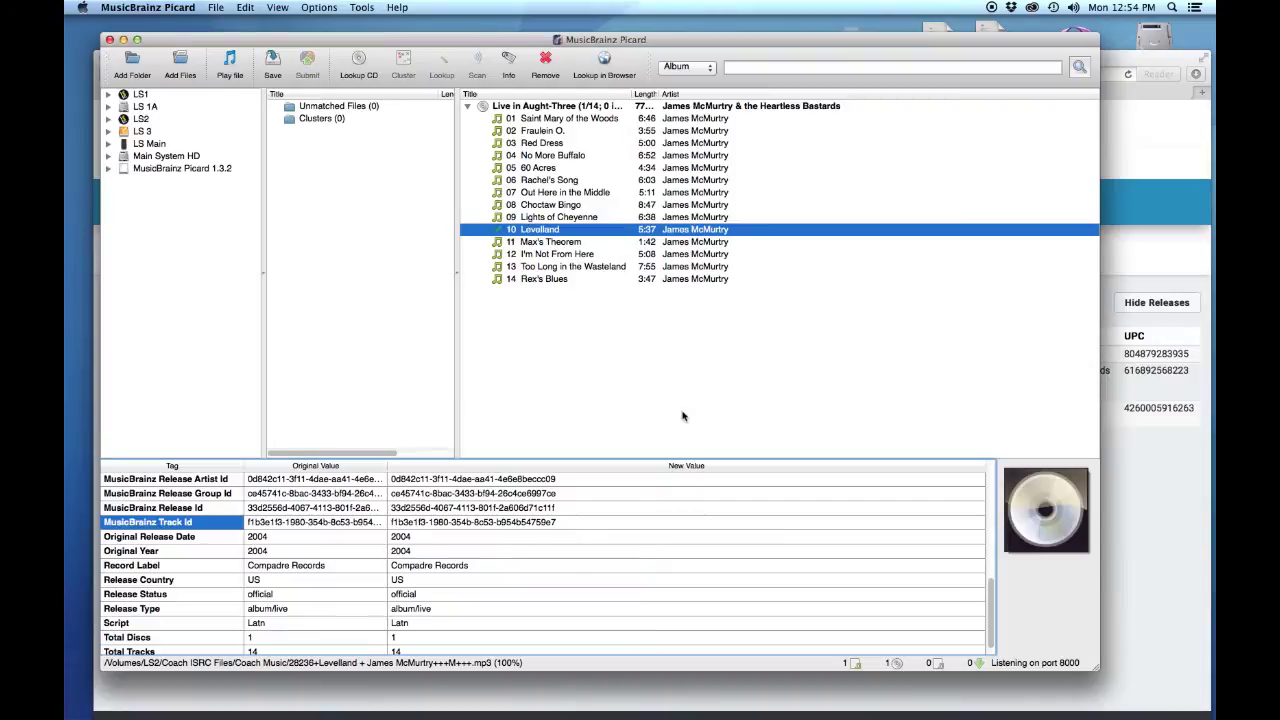
# Check the new ISRC entry in Levelland's tag list and save the track's file.
pyautogui.scroll(-1, 546, 567)
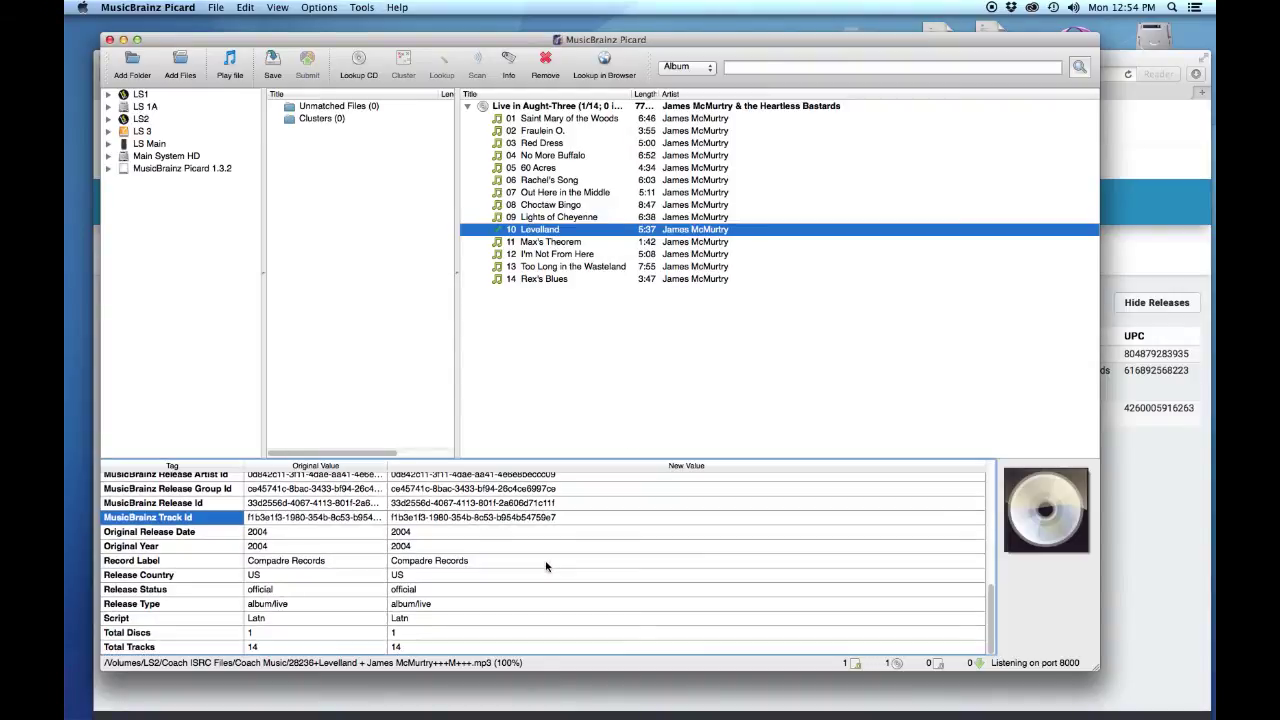
pyautogui.scroll(5, 546, 567)
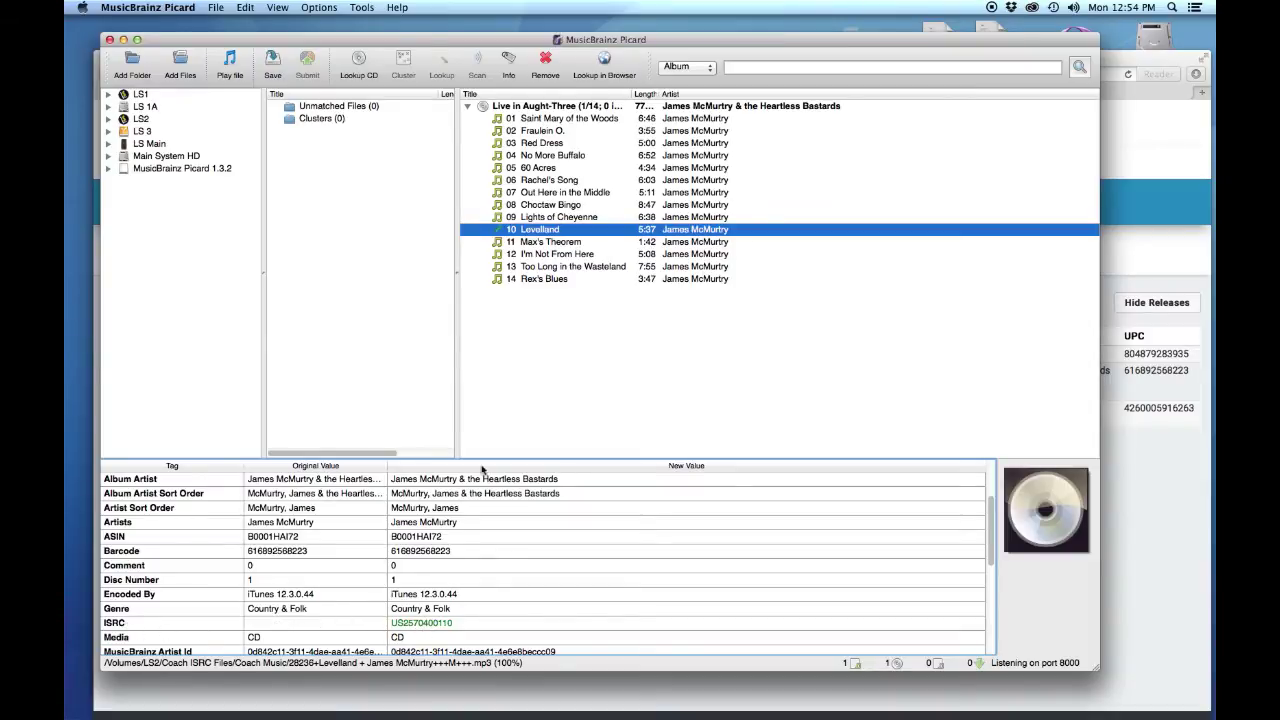
pyautogui.rightClick(533, 231)
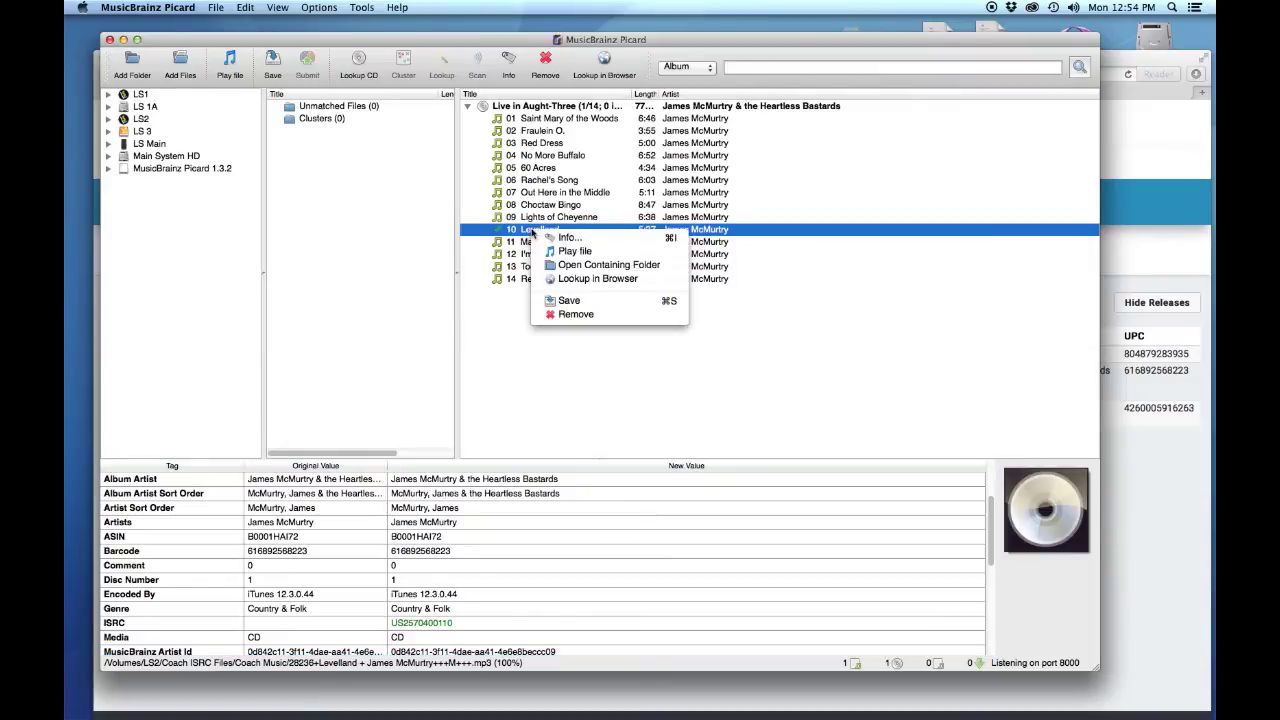
pyautogui.click(572, 301)
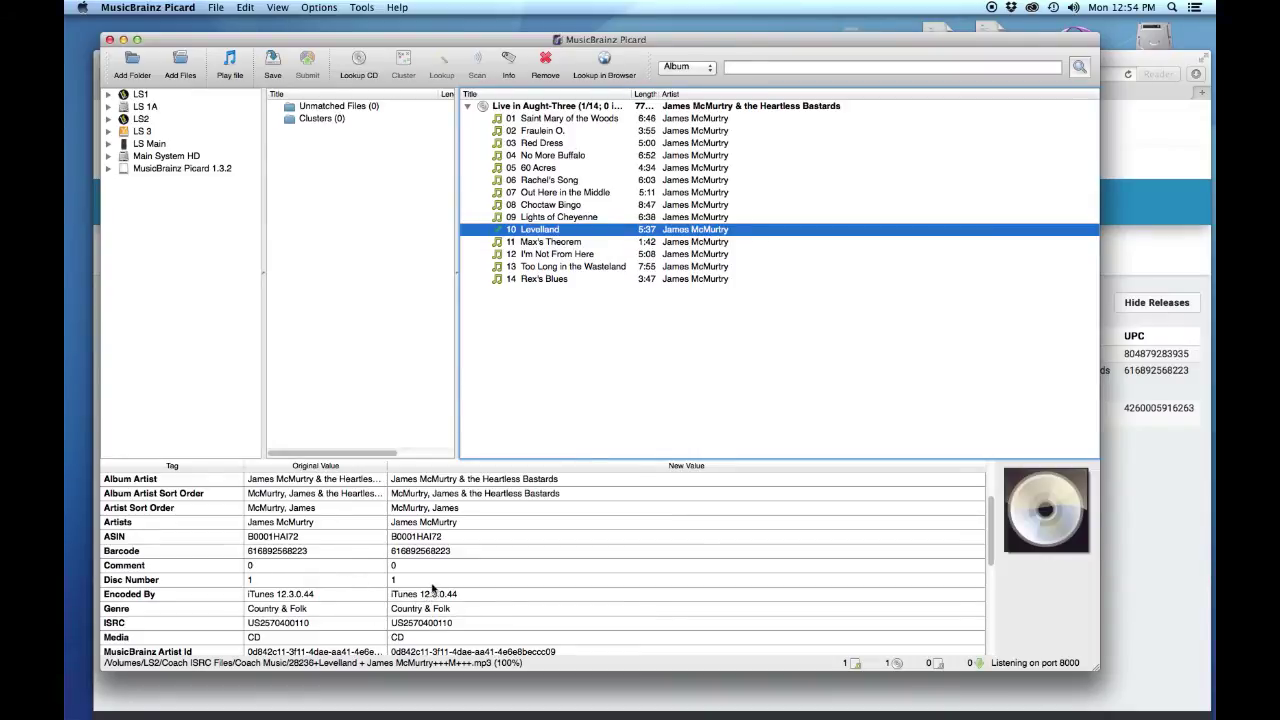
# Collapse the Live in Aught-Three album and remove it from the album list.
pyautogui.click(468, 108)
pyautogui.click(506, 110)
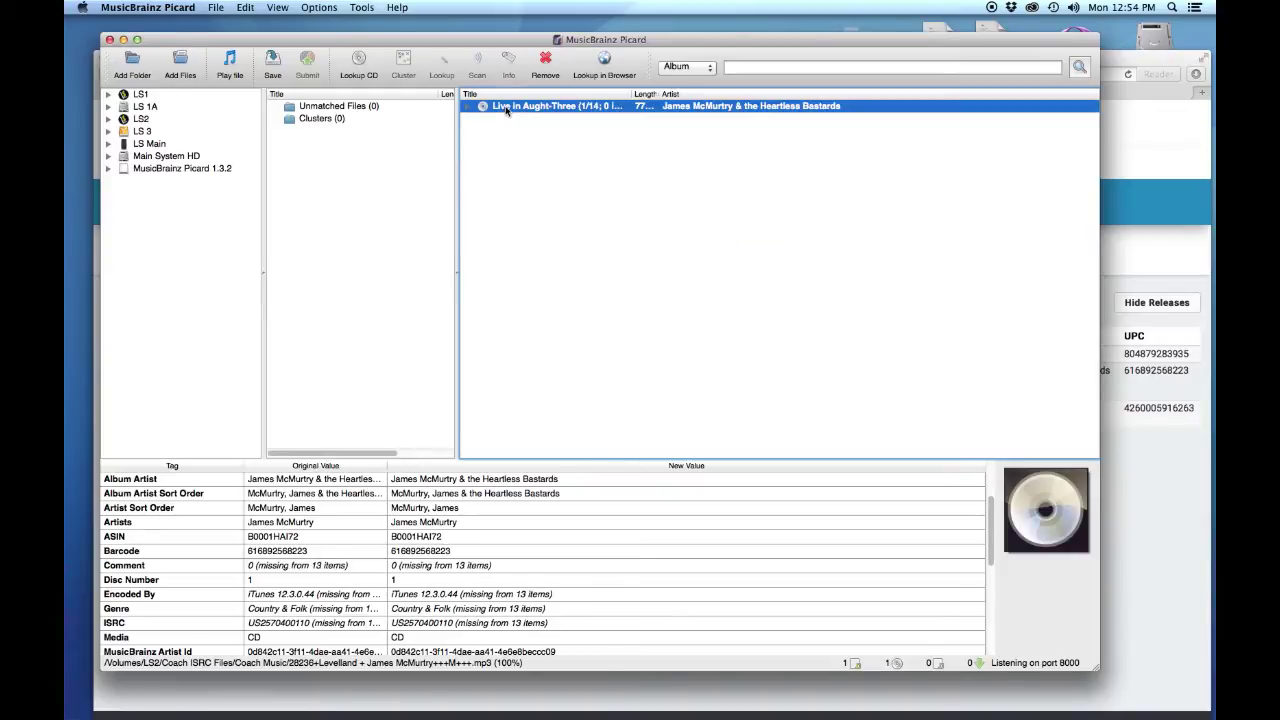
pyautogui.click(545, 62)
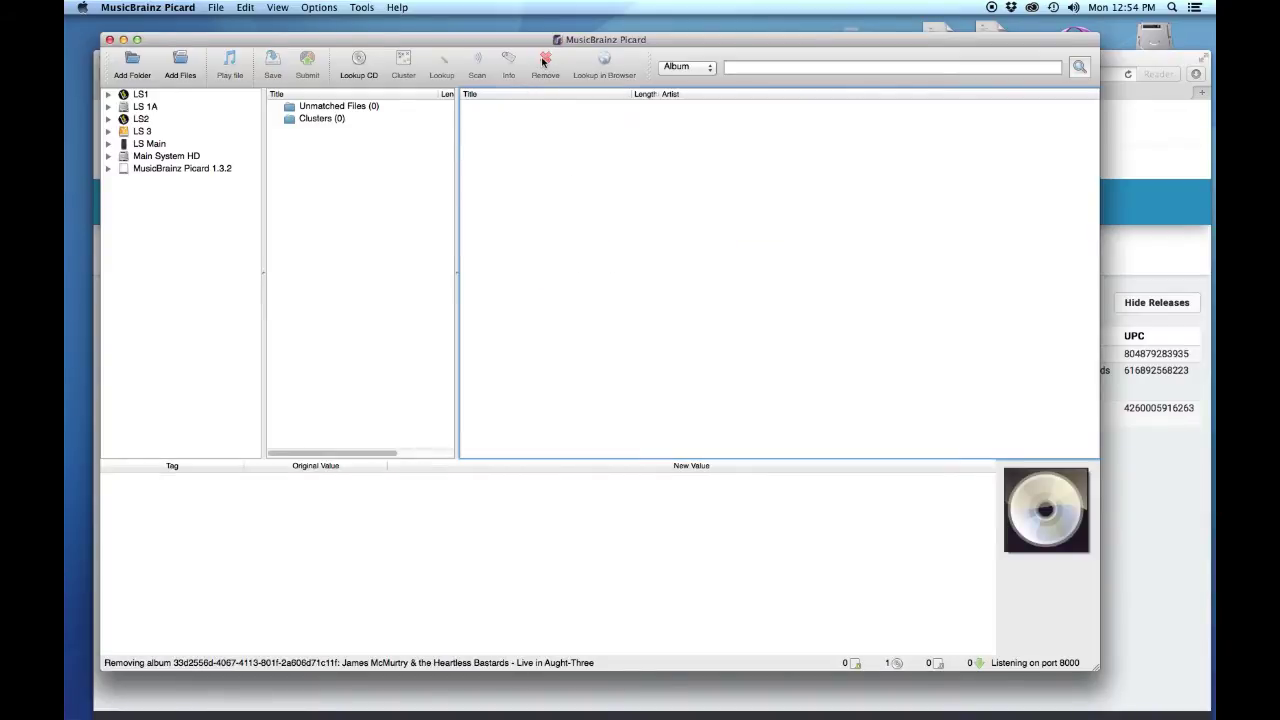
# Restore the Finder window with the music files and load tracks 28239, 28240 and 28241 into Picard's unmatched files area.
pyautogui.moveTo(1158, 700)
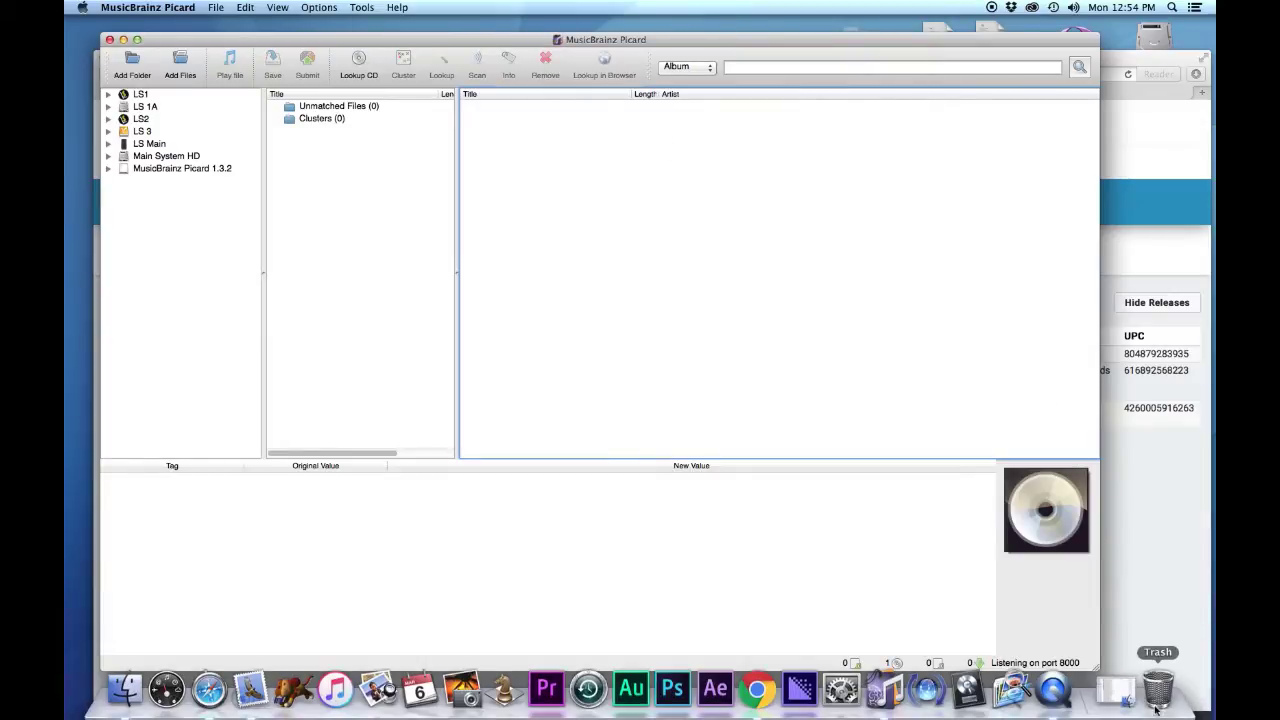
pyautogui.click(1118, 692)
pyautogui.click(1143, 374)
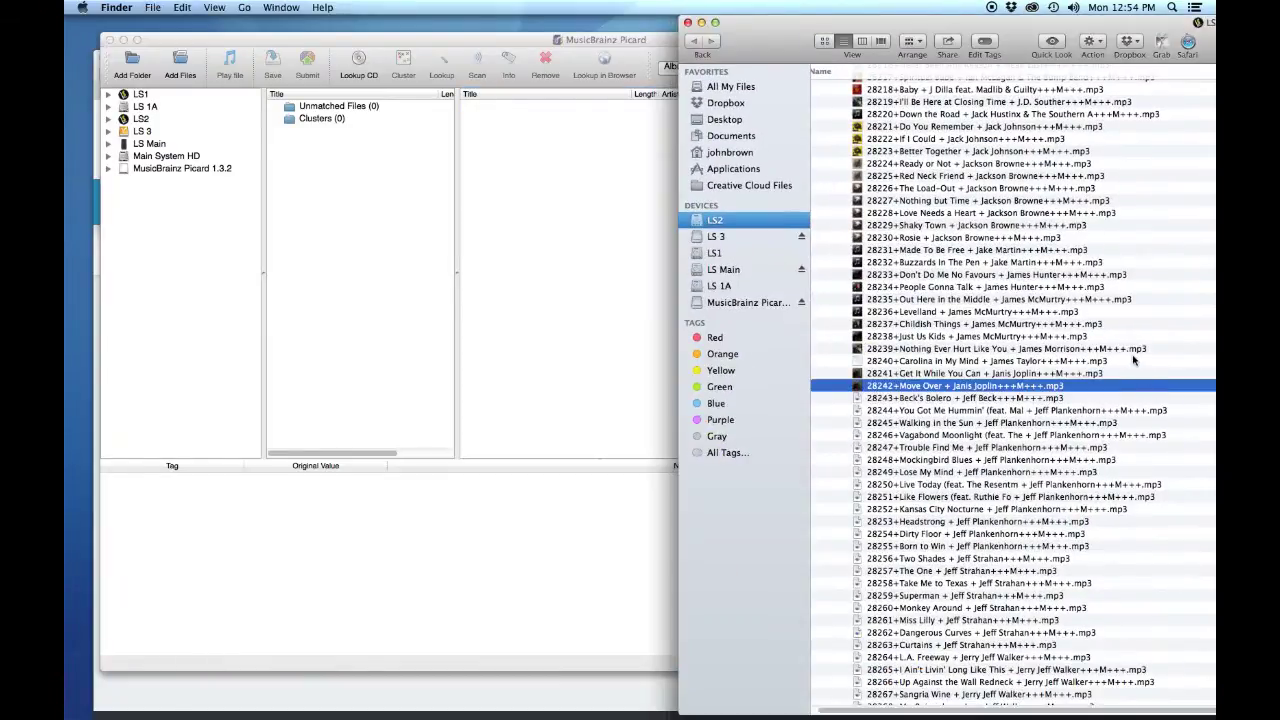
pyautogui.moveTo(1163, 350); pyautogui.dragTo(1163, 373)
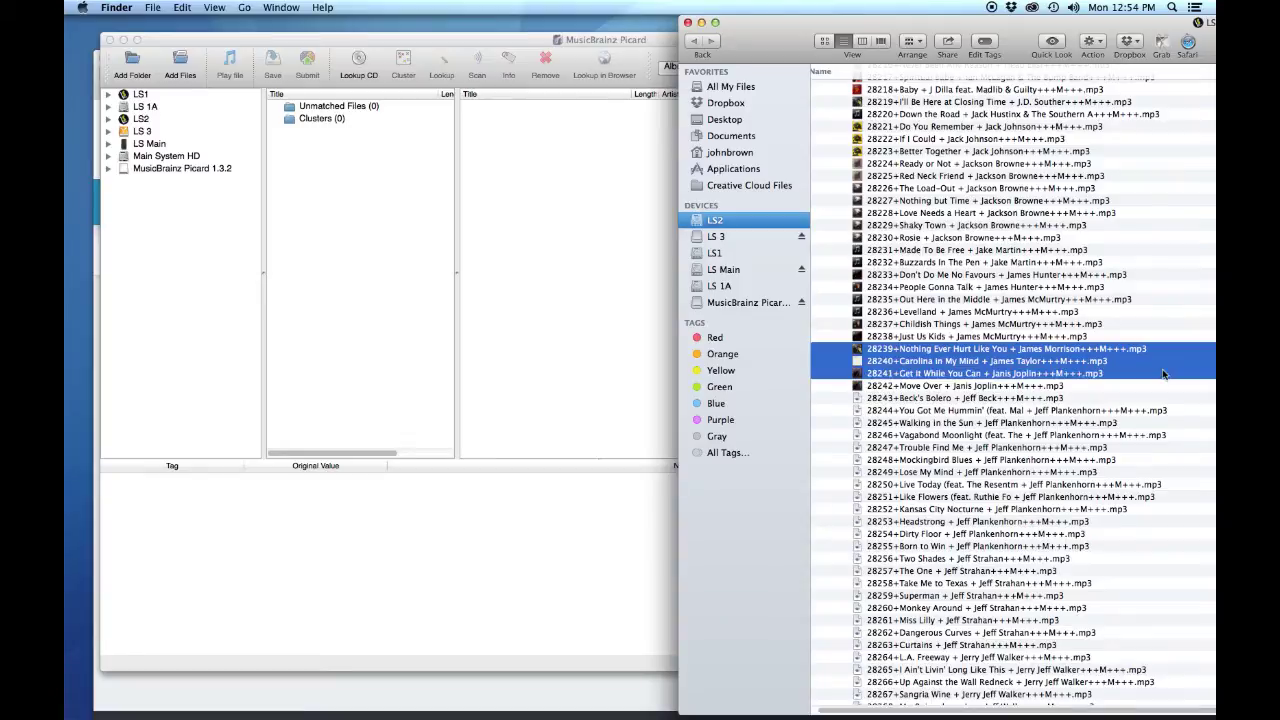
pyautogui.moveTo(858, 374); pyautogui.dragTo(337, 335)
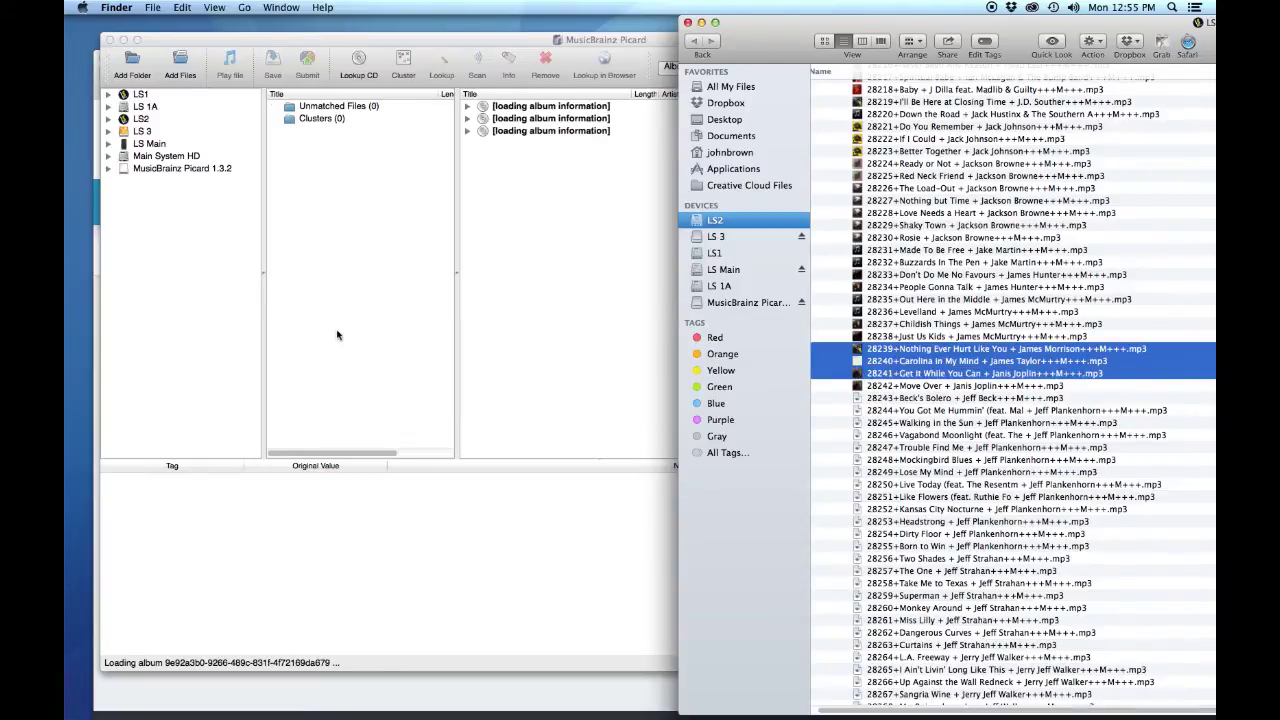
# Select Carolina in My Mind on James Taylor's Greatest Hits album and examine its full tag list for an ISRC.
pyautogui.click(522, 144)
pyautogui.click(520, 142)
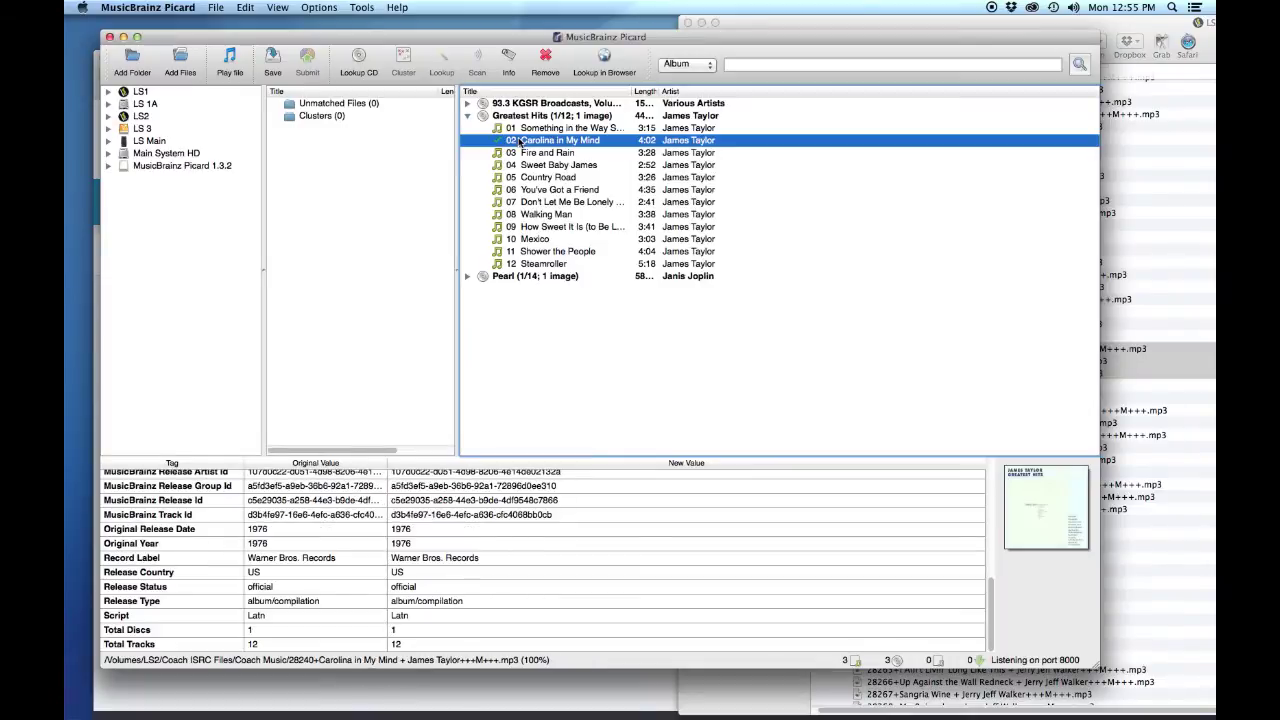
pyautogui.scroll(5, 454, 601)
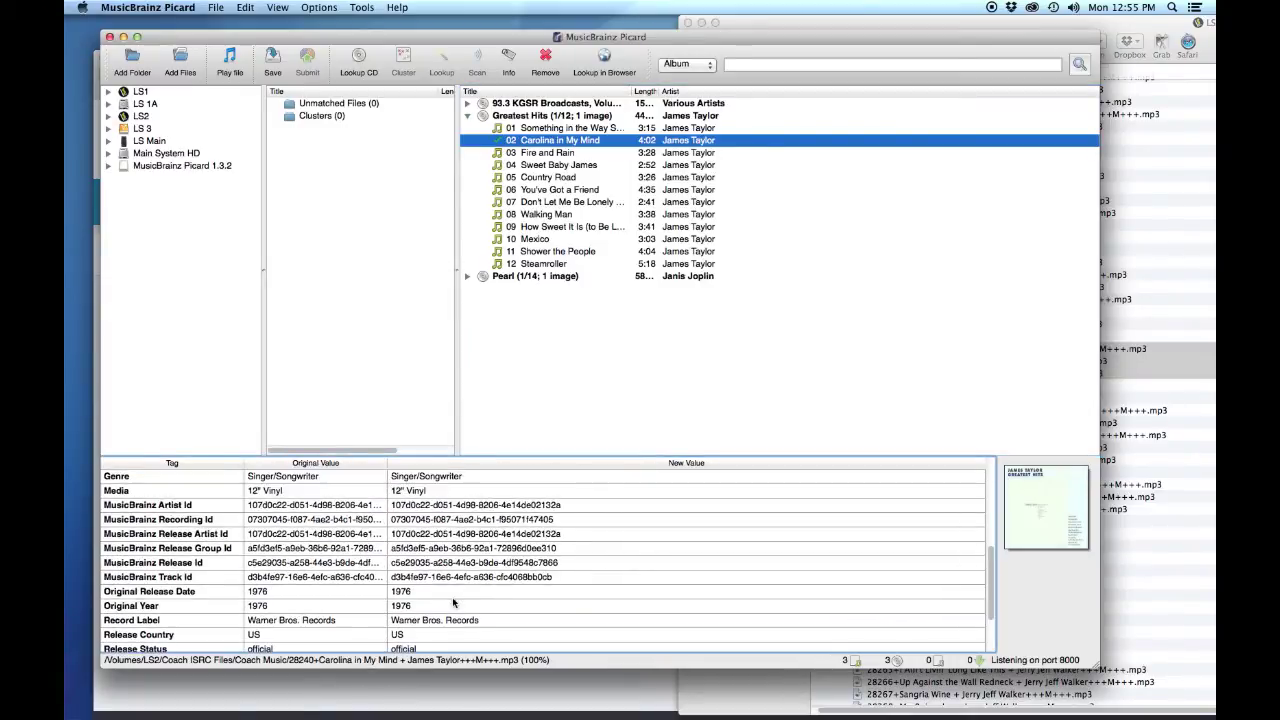
pyautogui.scroll(6, 453, 602)
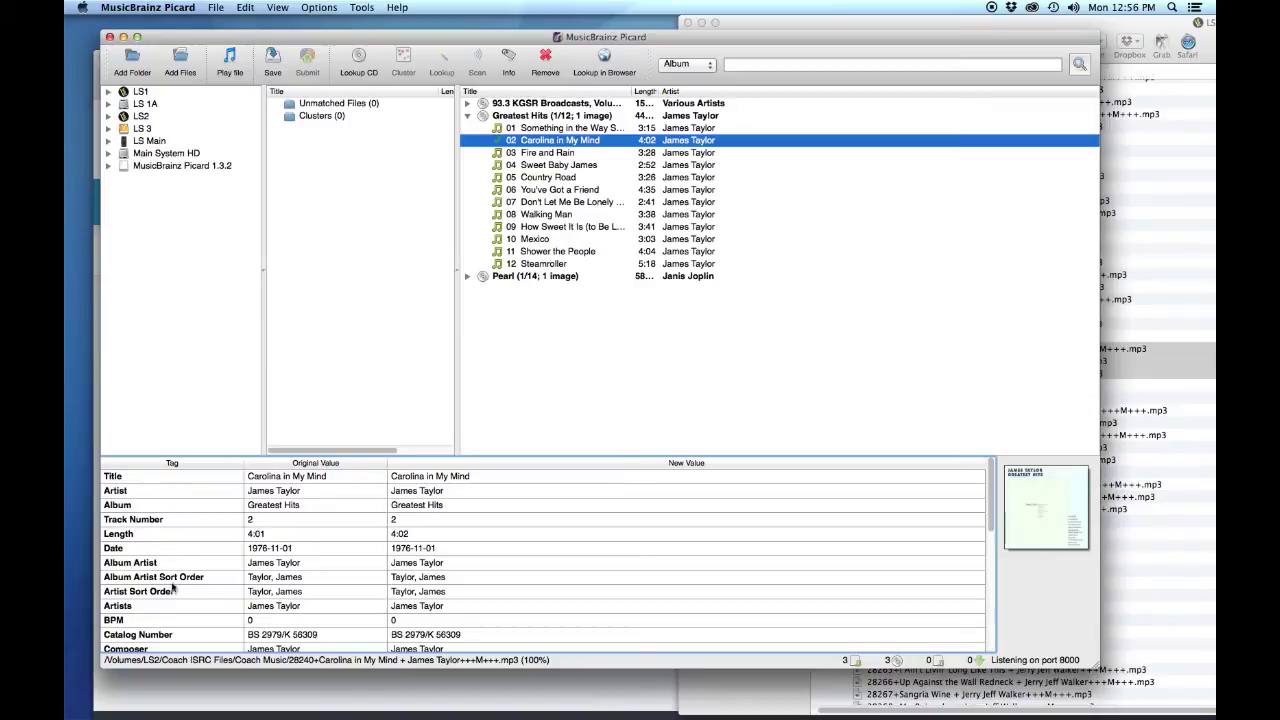
pyautogui.scroll(-5, 172, 610)
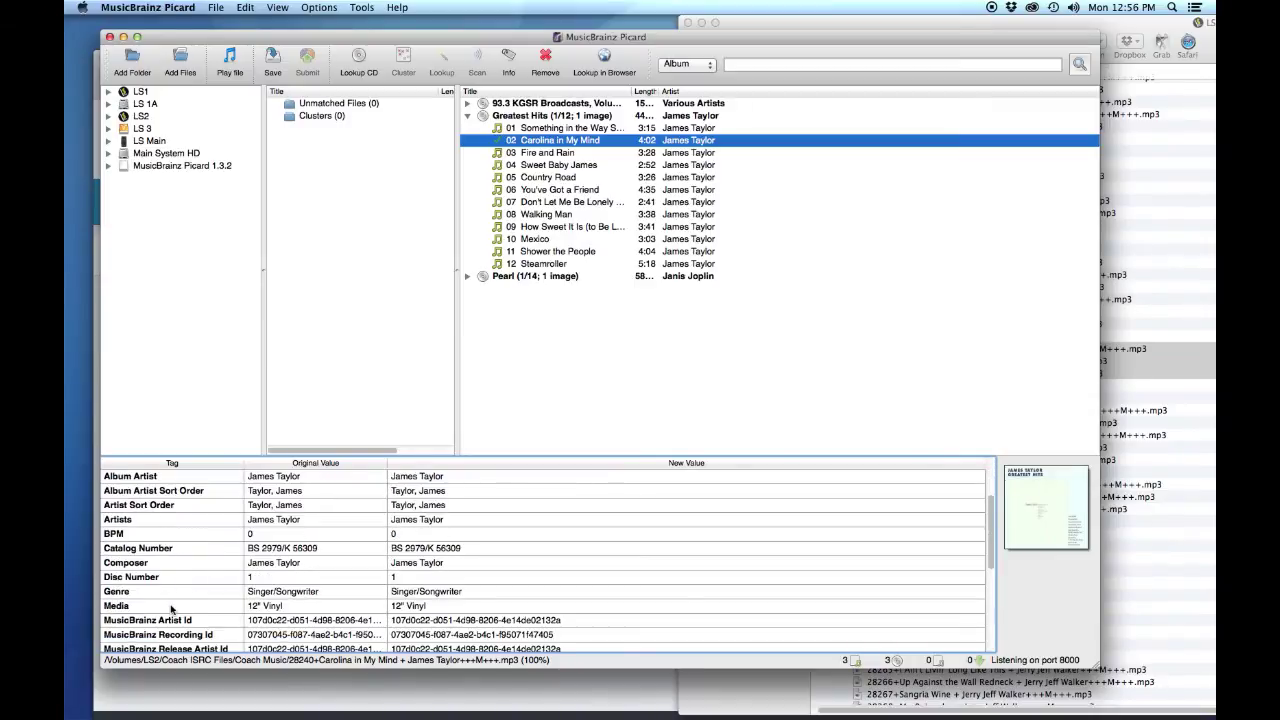
pyautogui.scroll(-5, 172, 608)
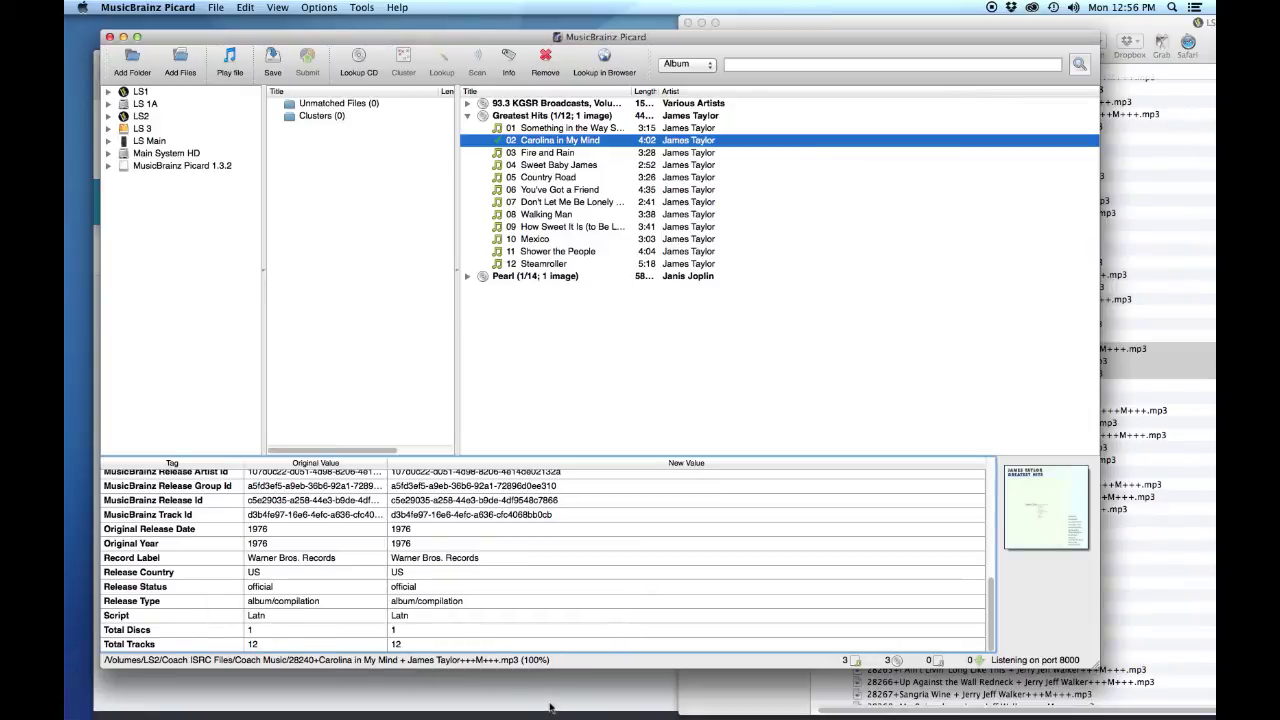
# Switch to Safari, uncover the Picard track list behind it, and change the ISRC search artist to James Taylor.
pyautogui.press('super+Tab')
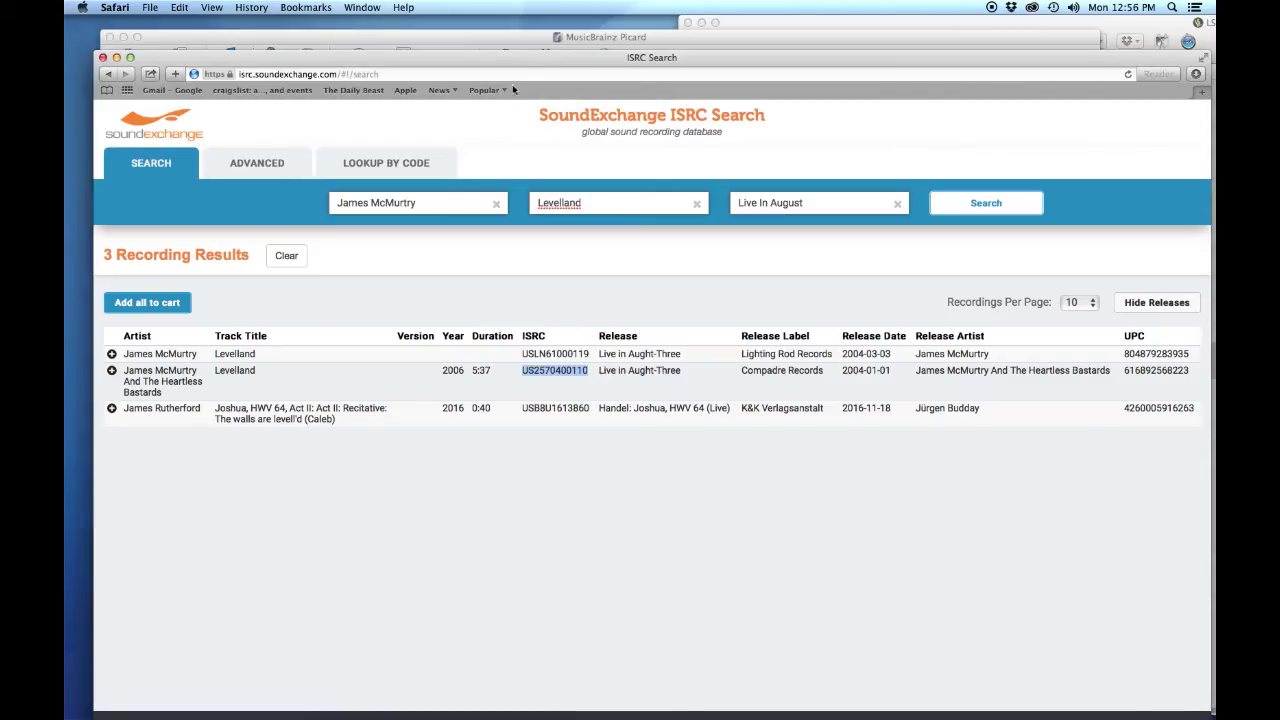
pyautogui.moveTo(500, 64); pyautogui.dragTo(526, 263)
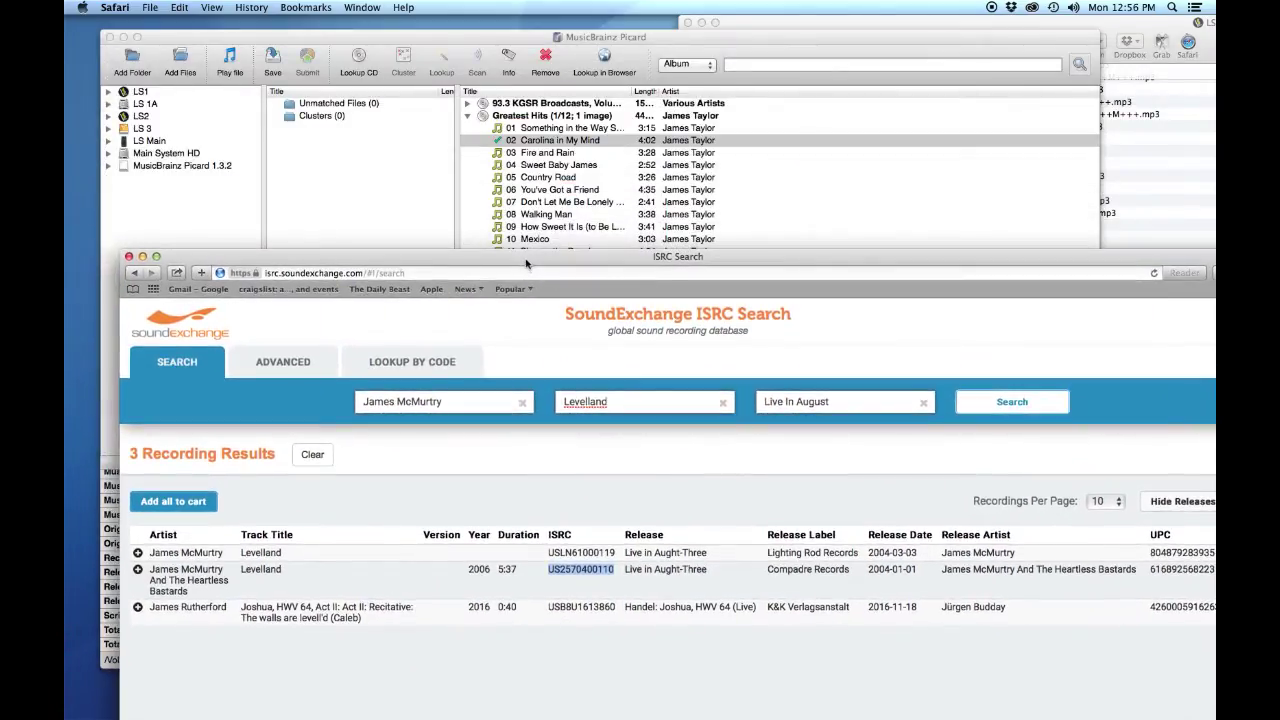
pyautogui.click(476, 404)
pyautogui.moveTo(461, 402); pyautogui.dragTo(397, 403)
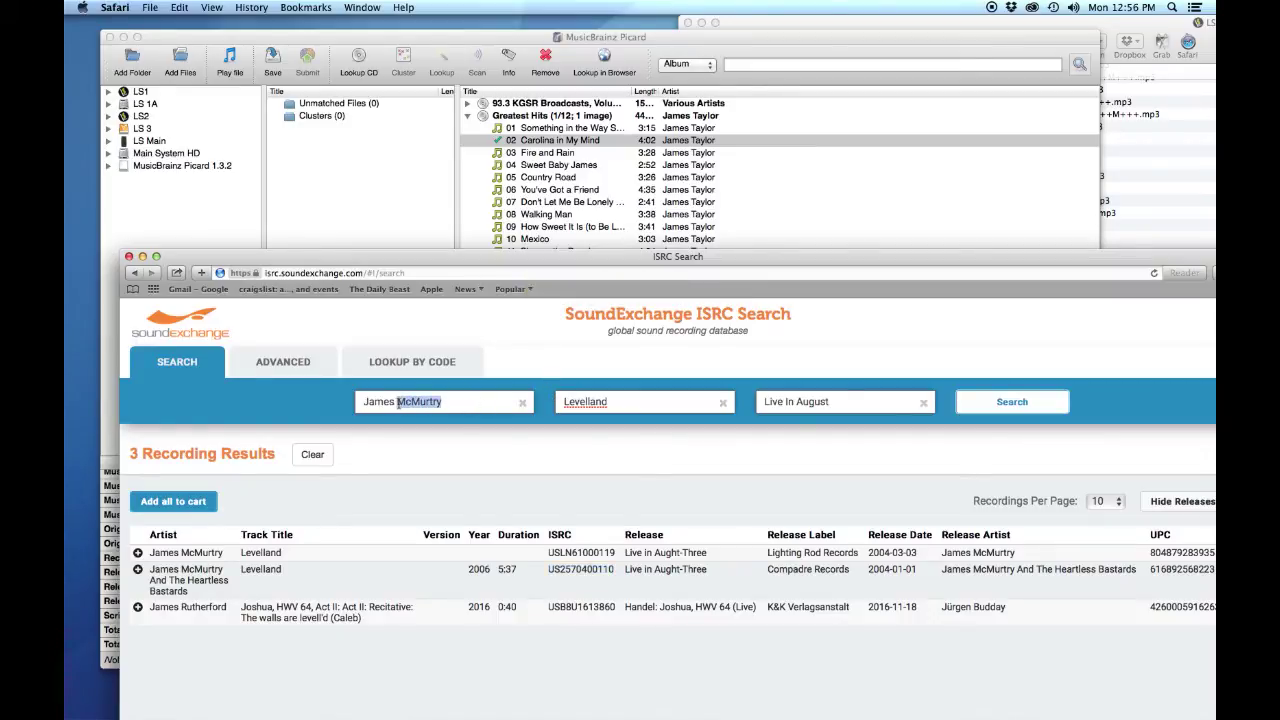
pyautogui.write('Taylo')
# Search for the recording with track title Carolina On my mind and release name Greatest Hits.
pyautogui.moveTo(621, 401); pyautogui.dragTo(558, 401)
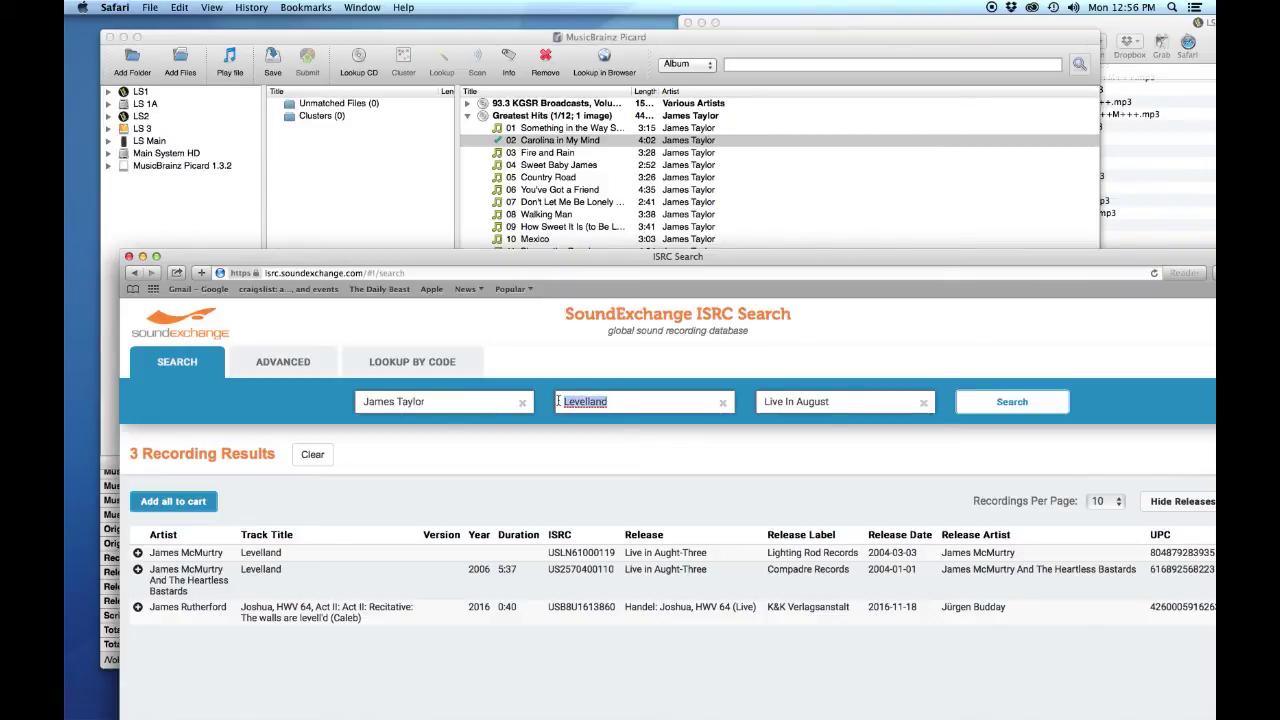
pyautogui.write('Carolina On my mind')
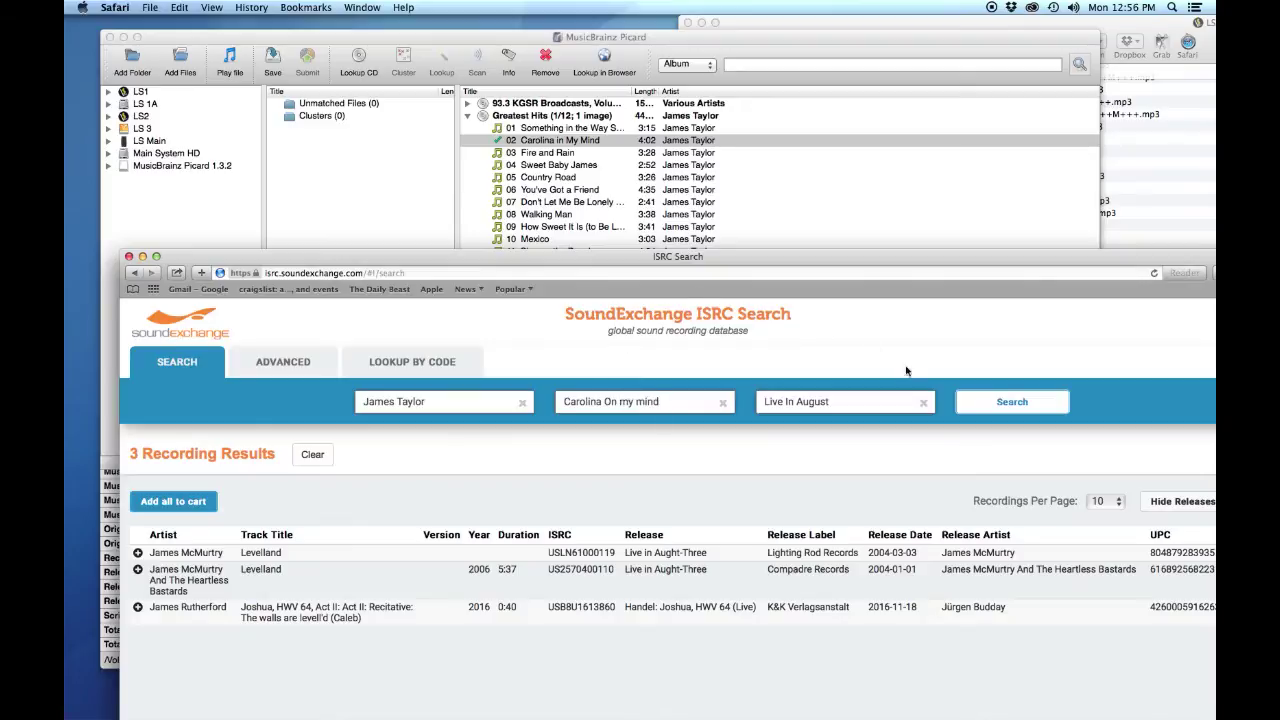
pyautogui.moveTo(852, 401); pyautogui.dragTo(760, 404)
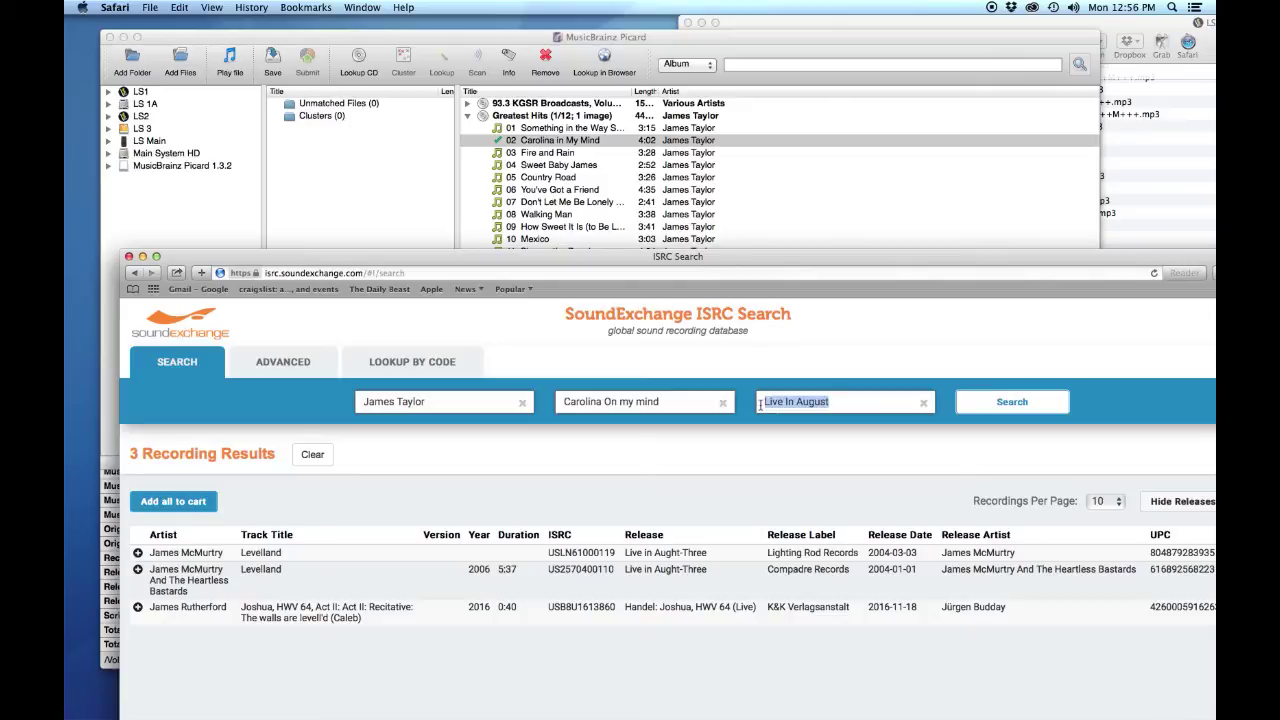
pyautogui.write('Greatest Hits')
pyautogui.click(1007, 398)
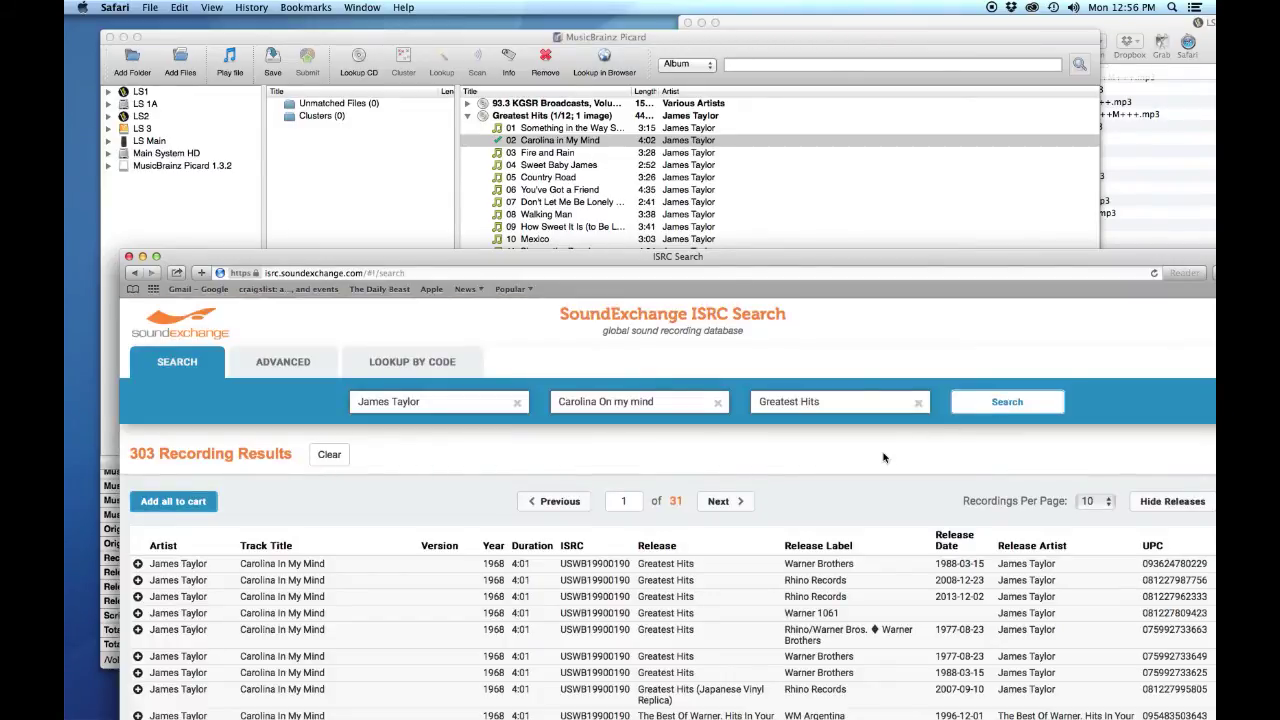
# Compare the ISRCs, years and labels of the Carolina In My Mind results with the track's original year and record label in Picard.
pyautogui.moveTo(711, 257); pyautogui.dragTo(696, 36)
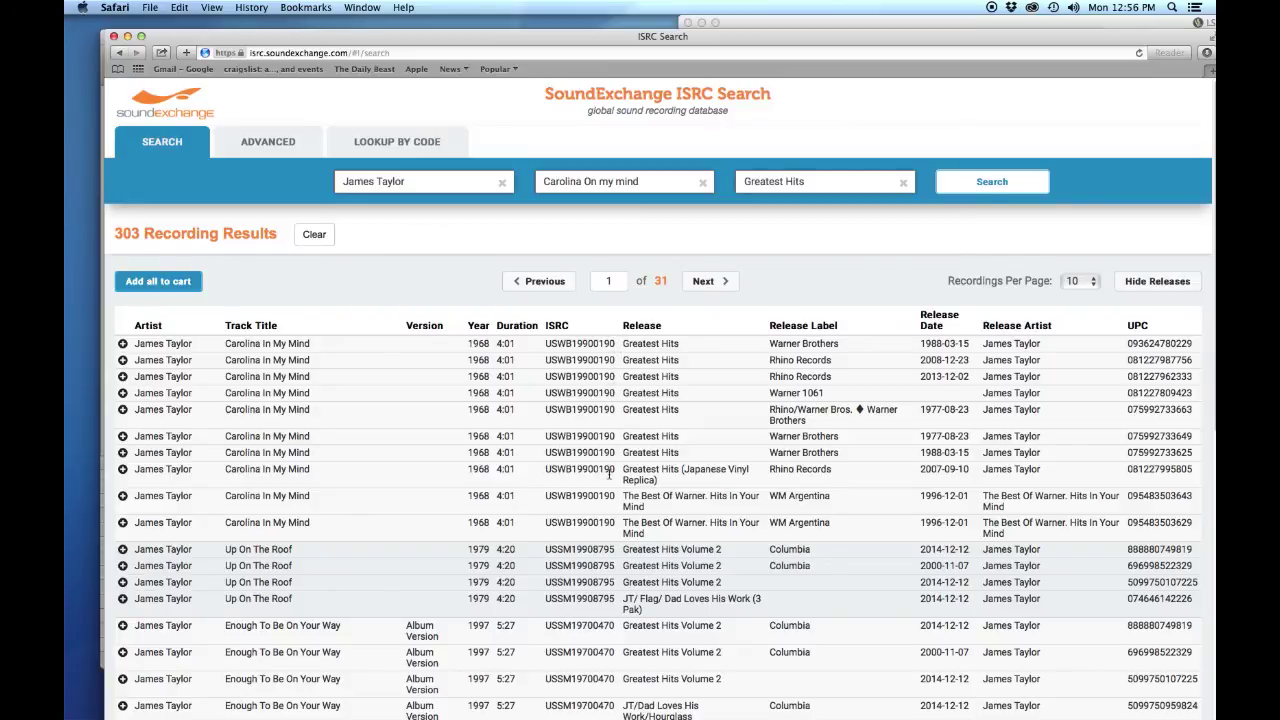
pyautogui.moveTo(608, 474); pyautogui.dragTo(610, 490)
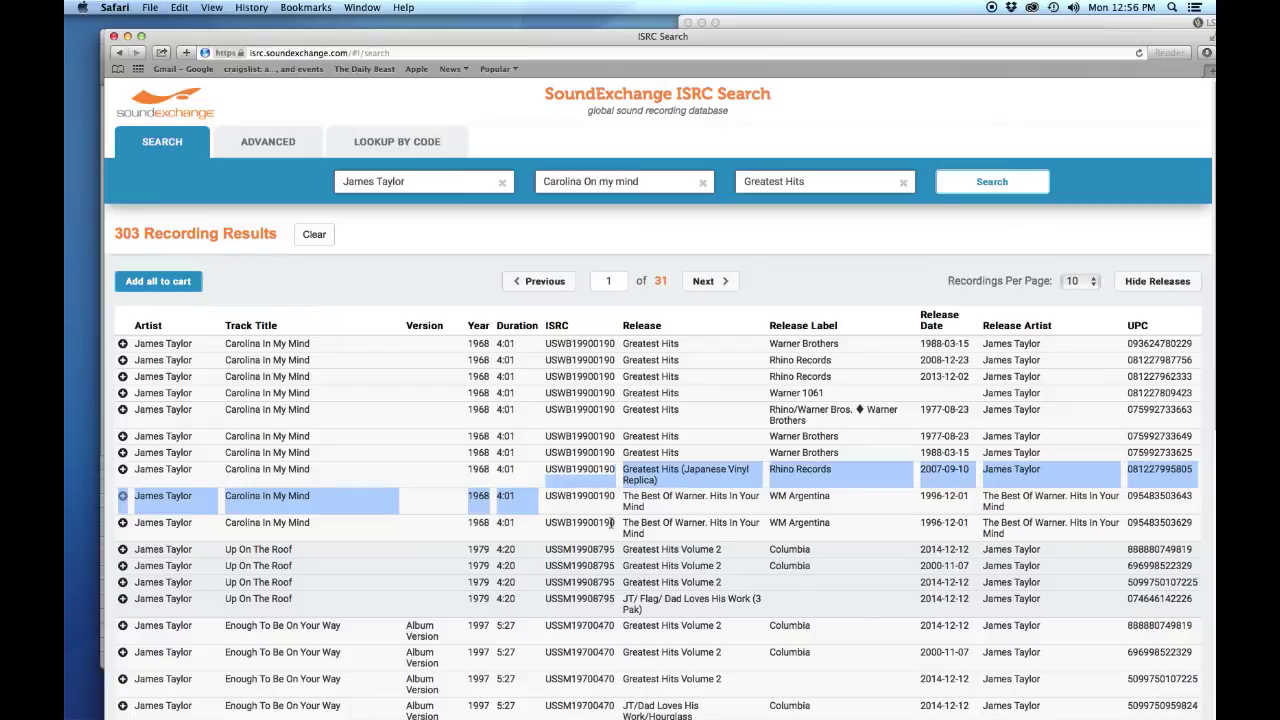
pyautogui.click(614, 525)
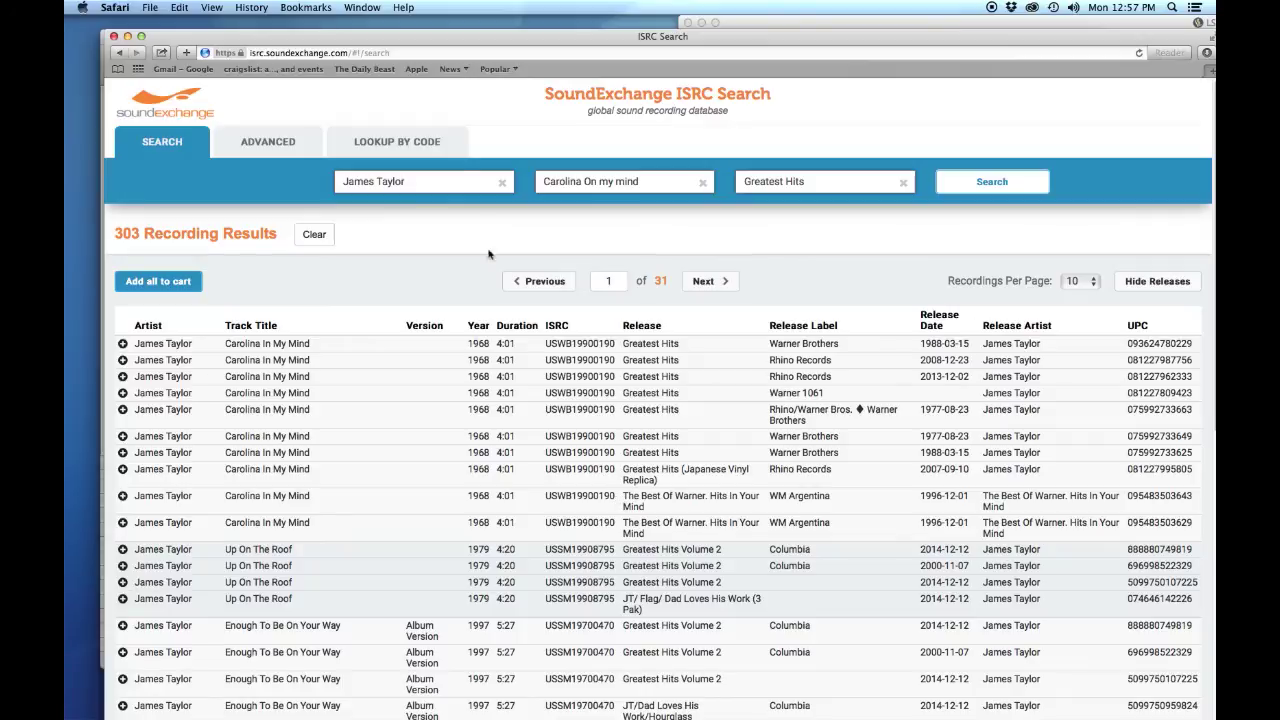
pyautogui.moveTo(442, 41); pyautogui.dragTo(447, 60)
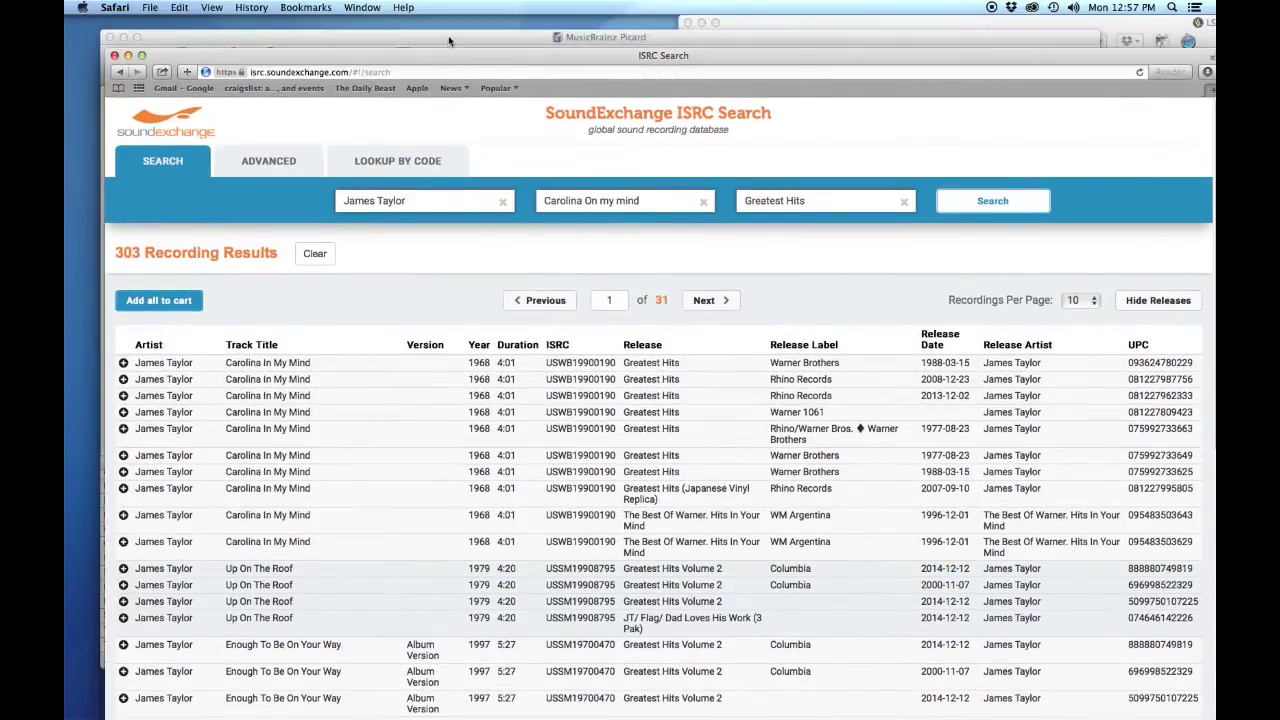
pyautogui.click(449, 41)
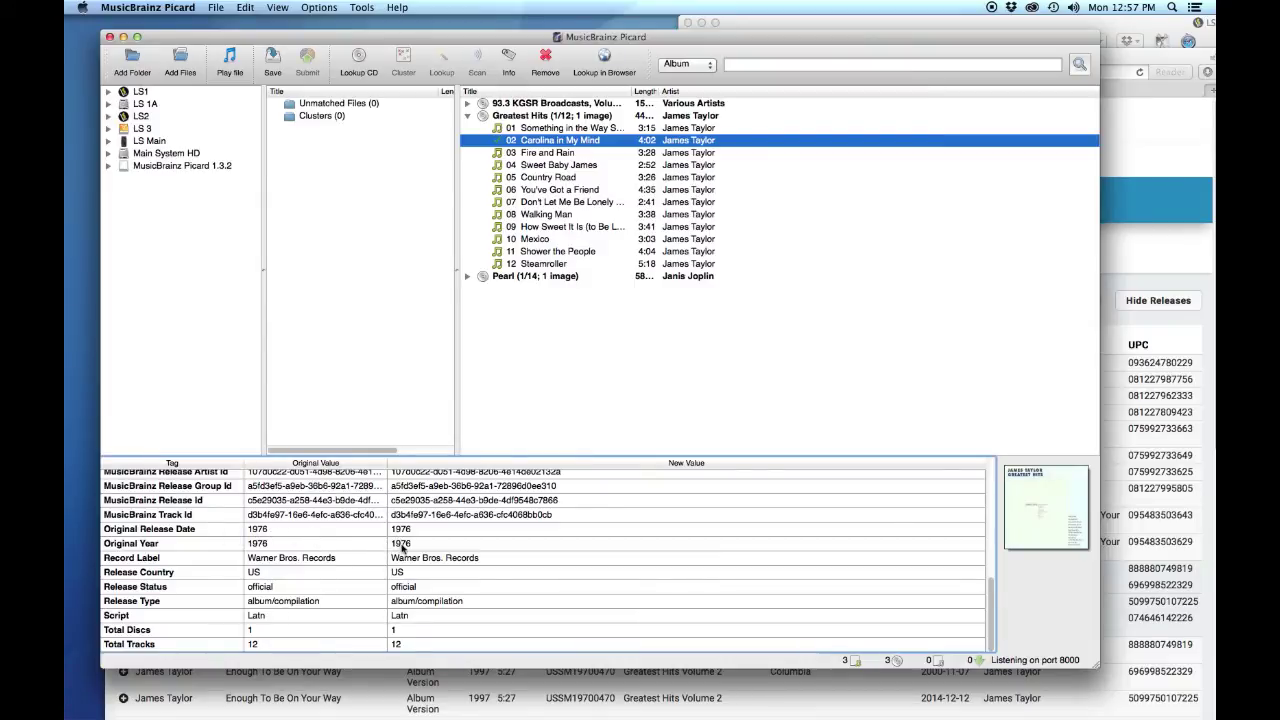
pyautogui.click(434, 546)
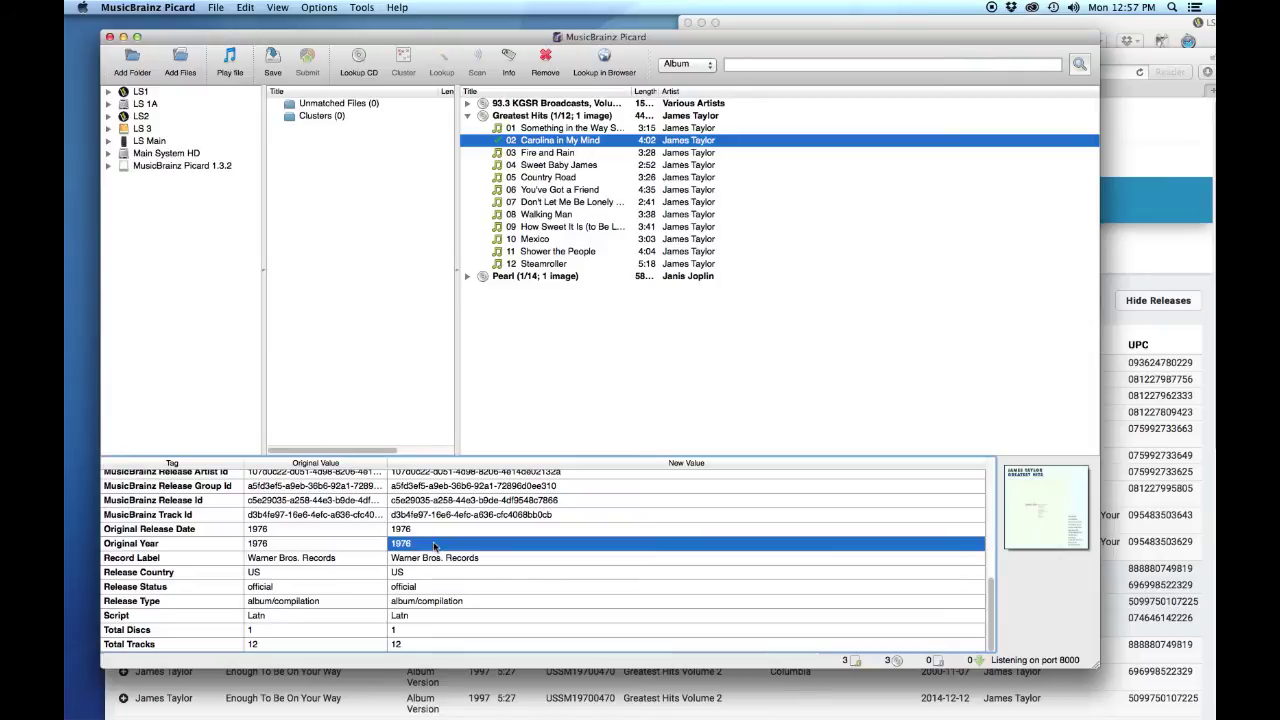
# Switch to Safari and copy the ISRC USWB19900190 from a 1988 Warner Brothers Greatest Hits result for Carolina In My Mind.
pyautogui.scroll(10, 434, 546)
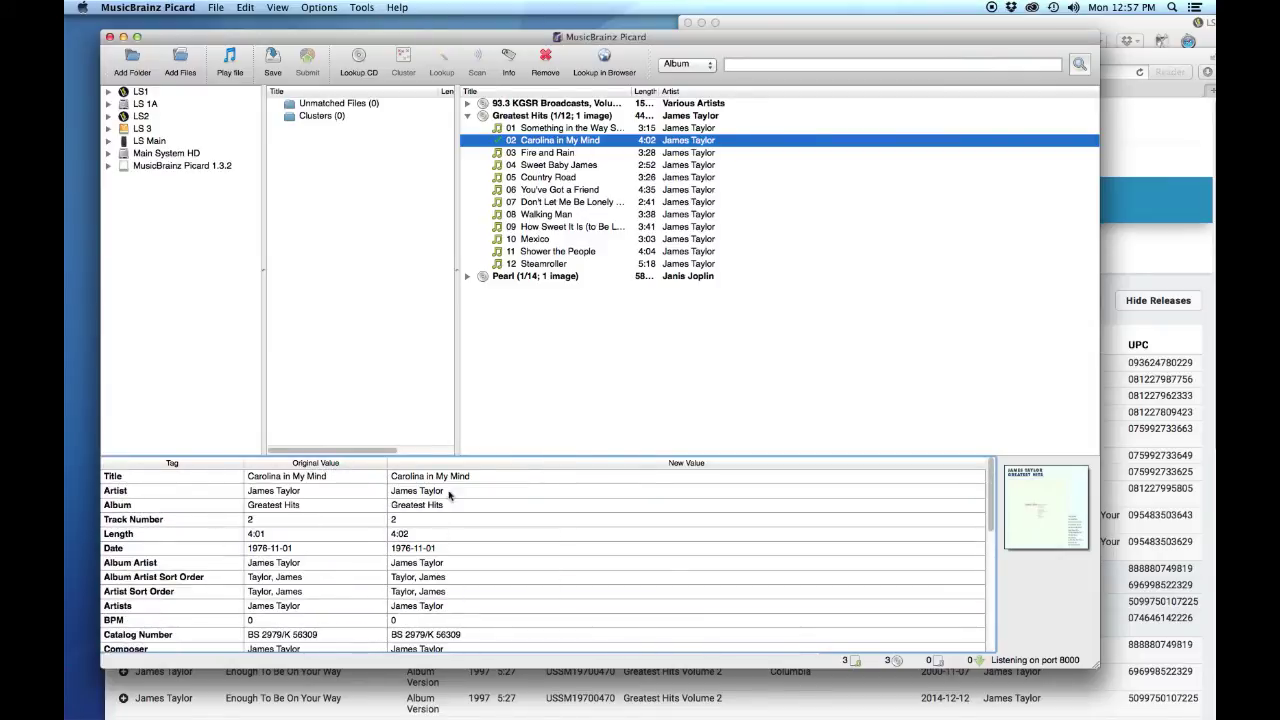
pyautogui.moveTo(723, 38); pyautogui.dragTo(720, 64)
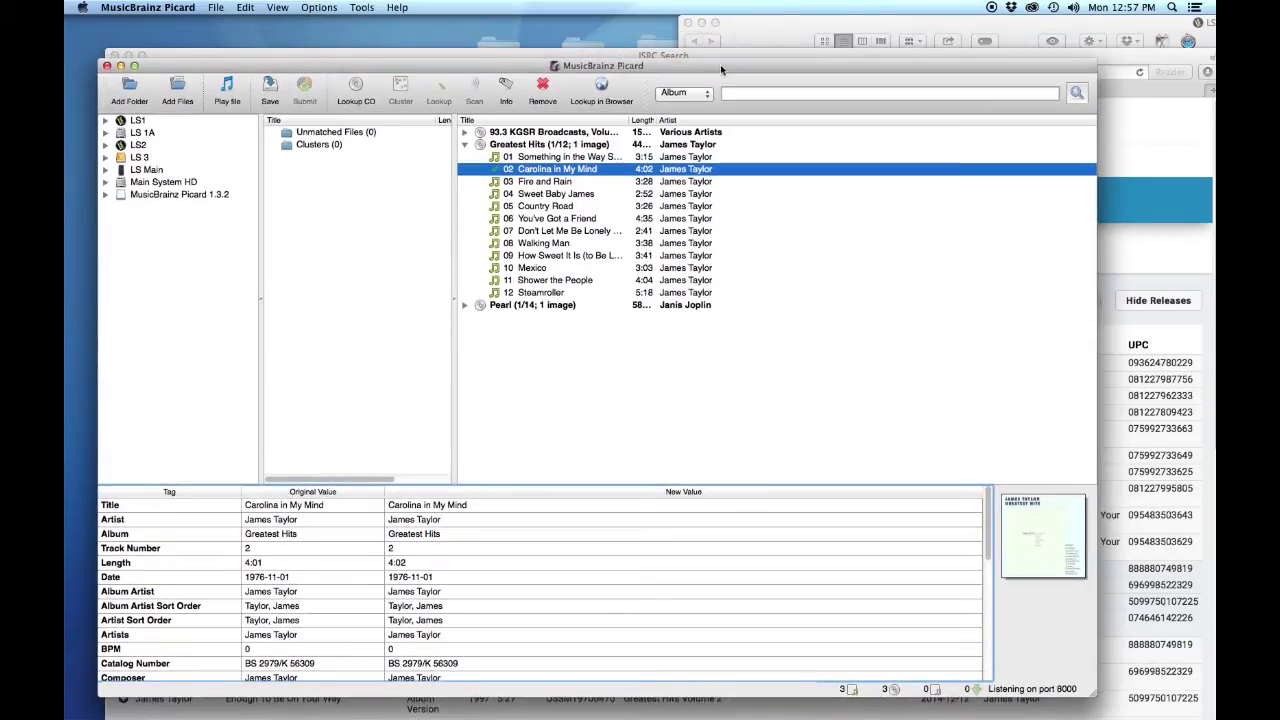
pyautogui.press('super+Tab')
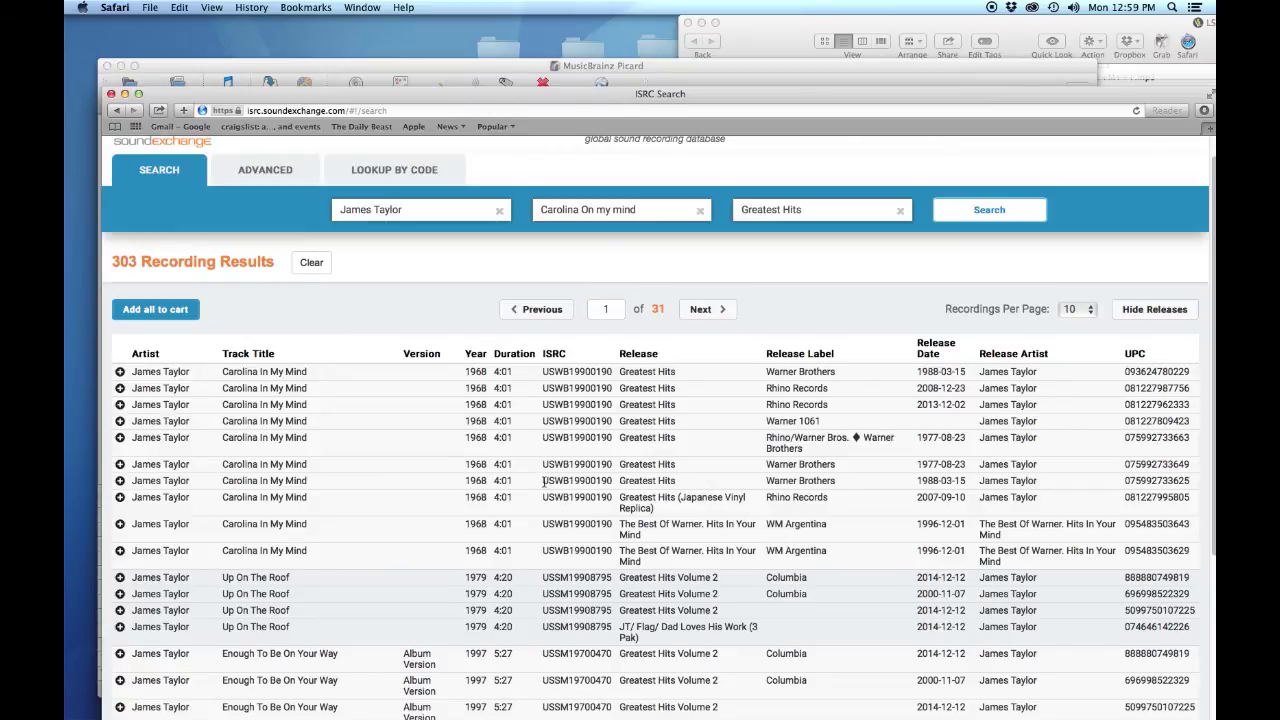
pyautogui.moveTo(544, 481); pyautogui.dragTo(614, 481)
pyautogui.press('super+c')
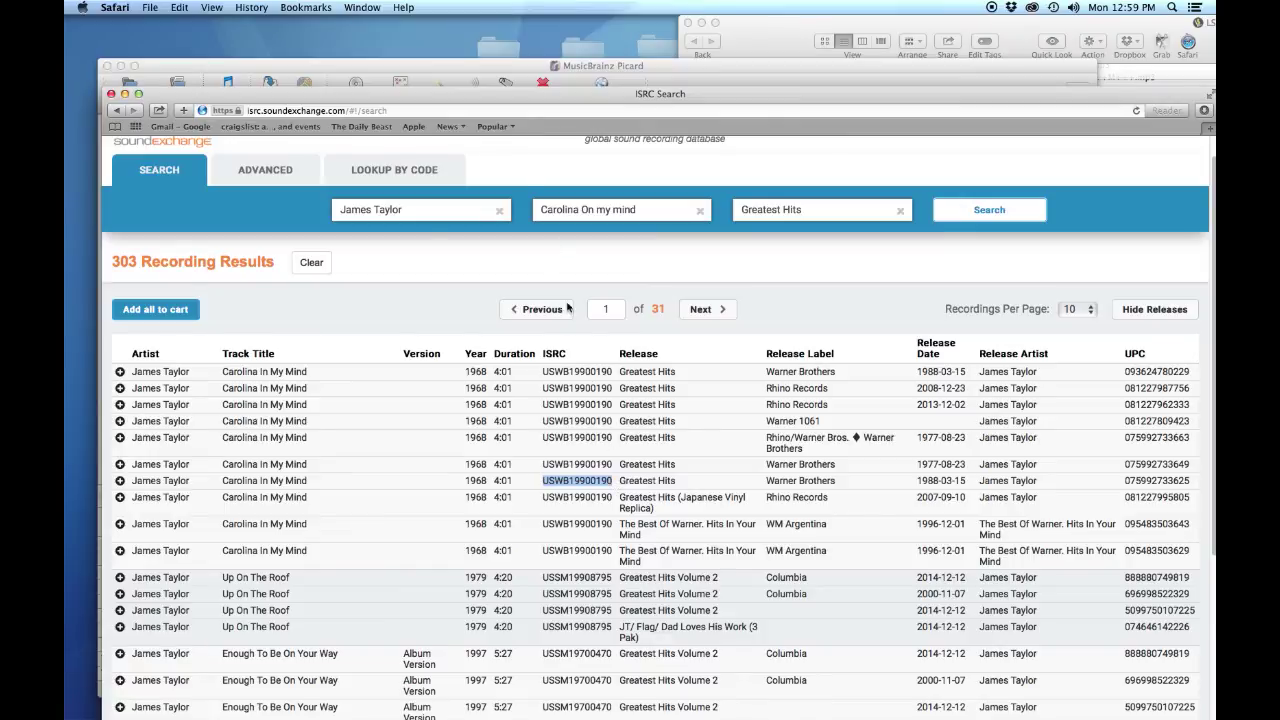
# Return to Picard and add a new ISRC tag with the copied value USWB19900190 to Carolina in My Mind.
pyautogui.click(474, 78)
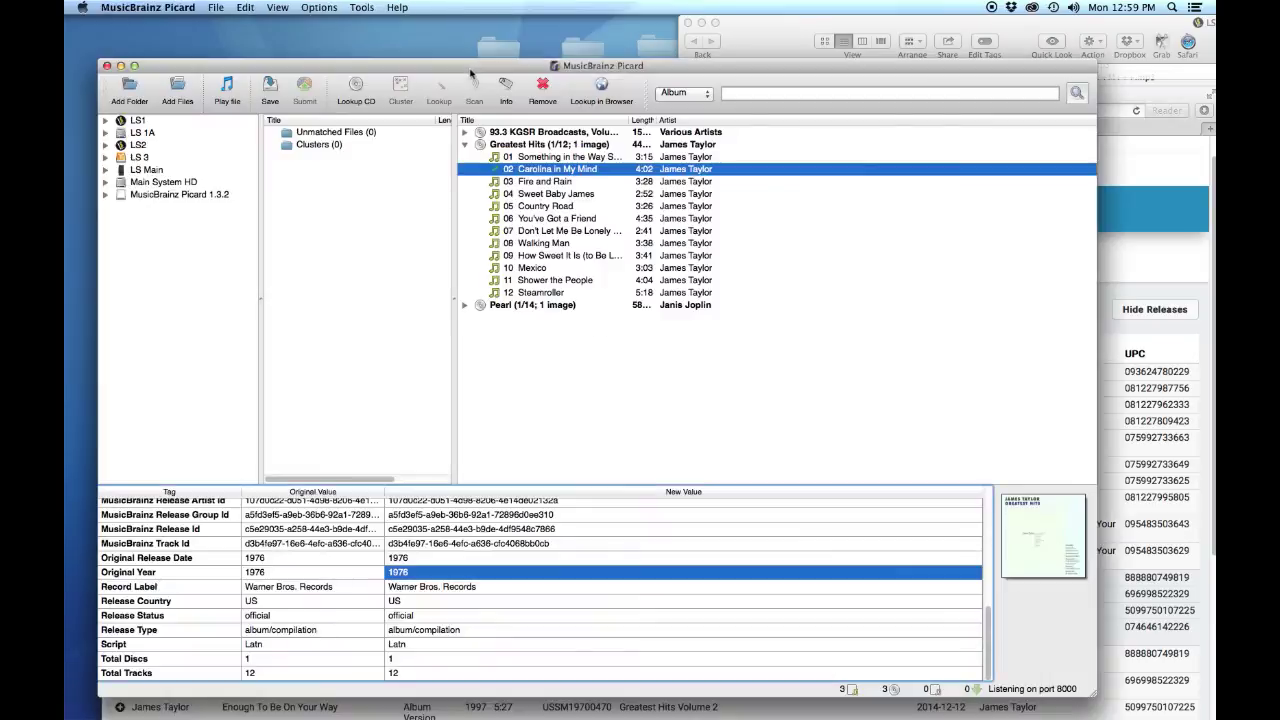
pyautogui.rightClick(205, 560)
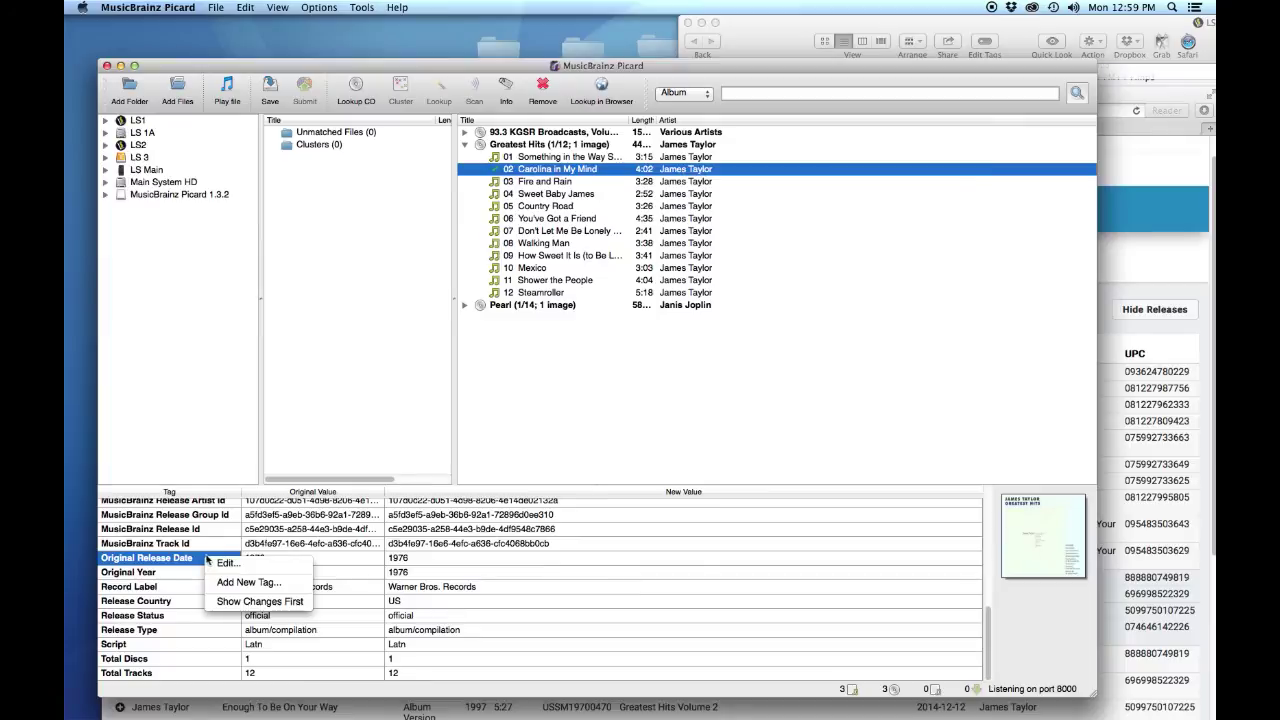
pyautogui.click(232, 583)
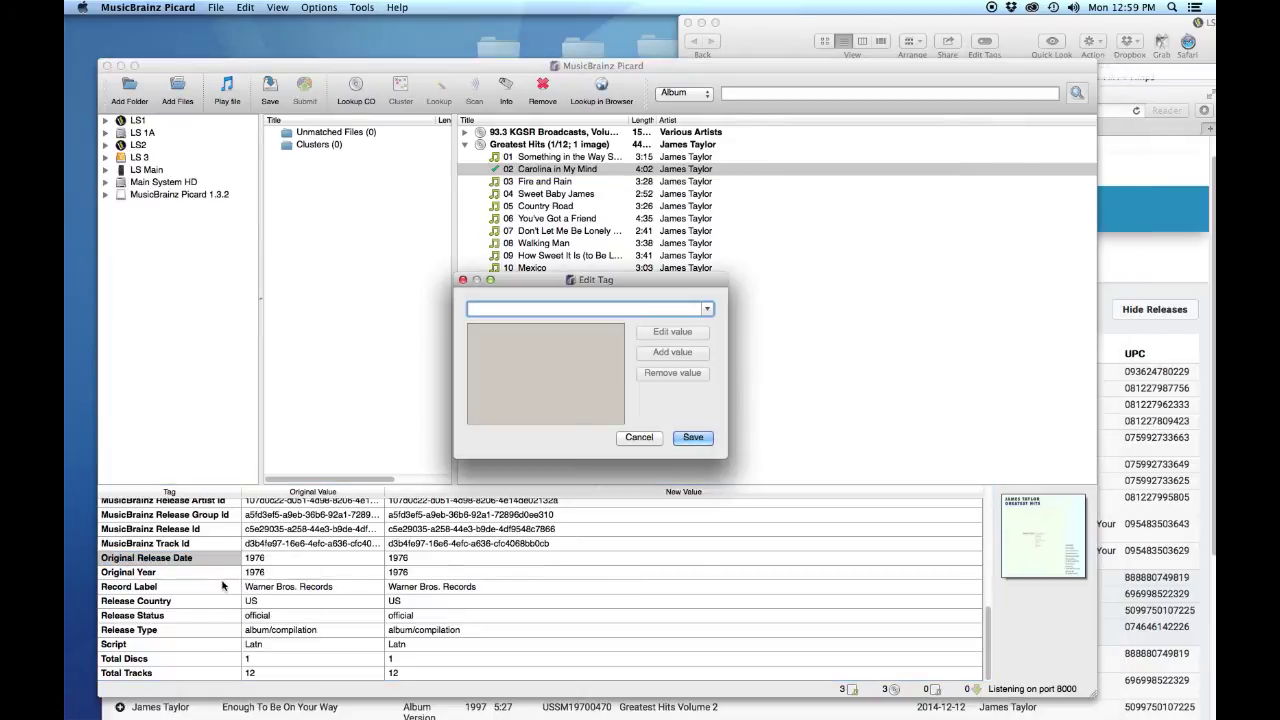
pyautogui.write('ISRC')
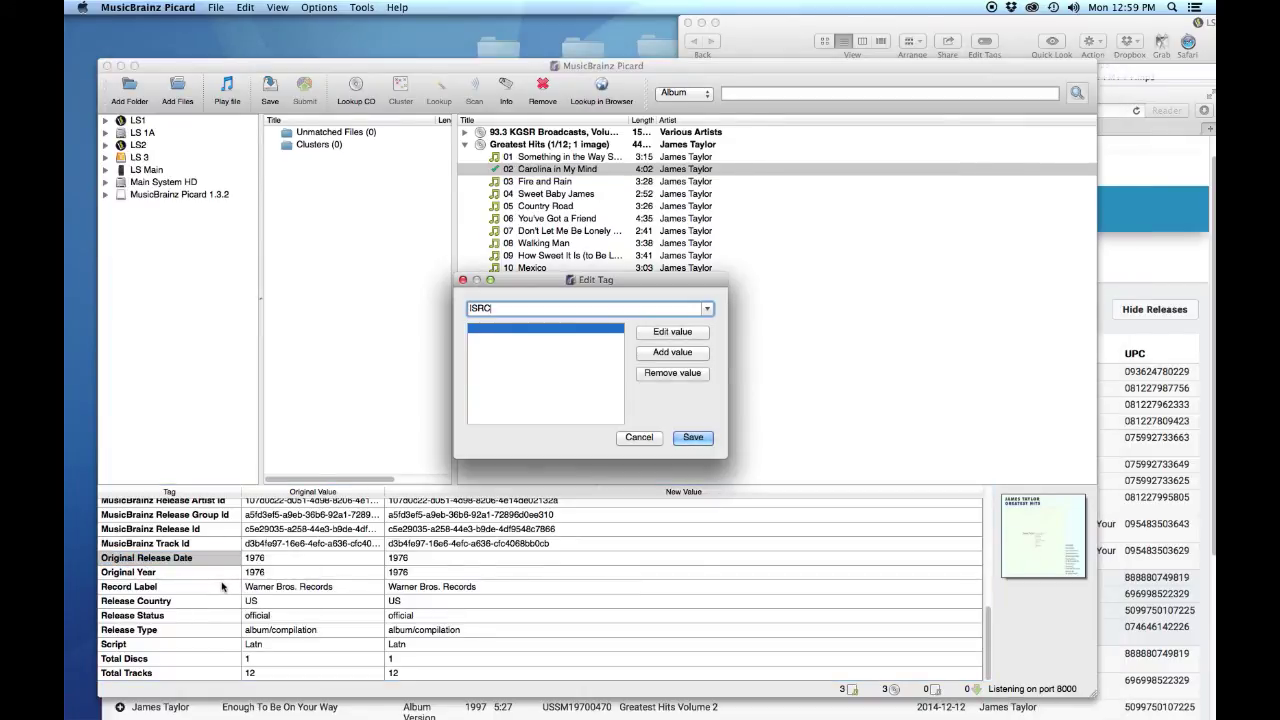
pyautogui.click(652, 355)
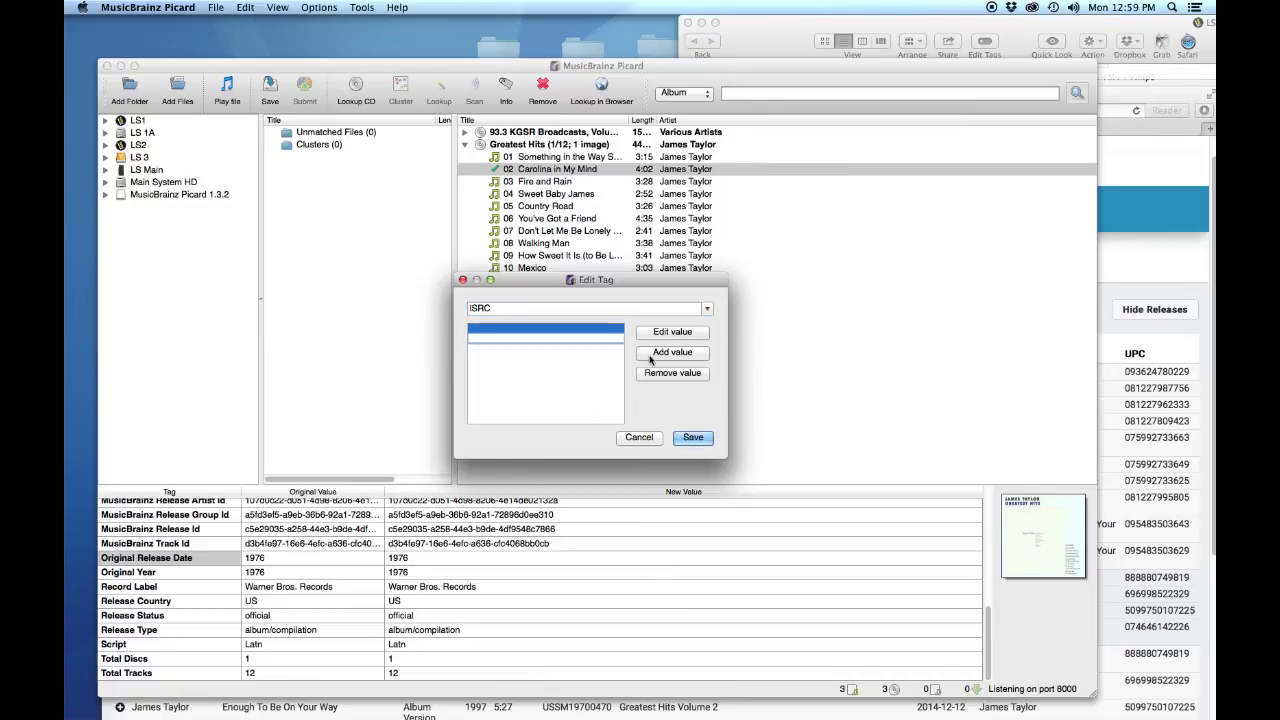
pyautogui.press('super+v')
pyautogui.click(693, 438)
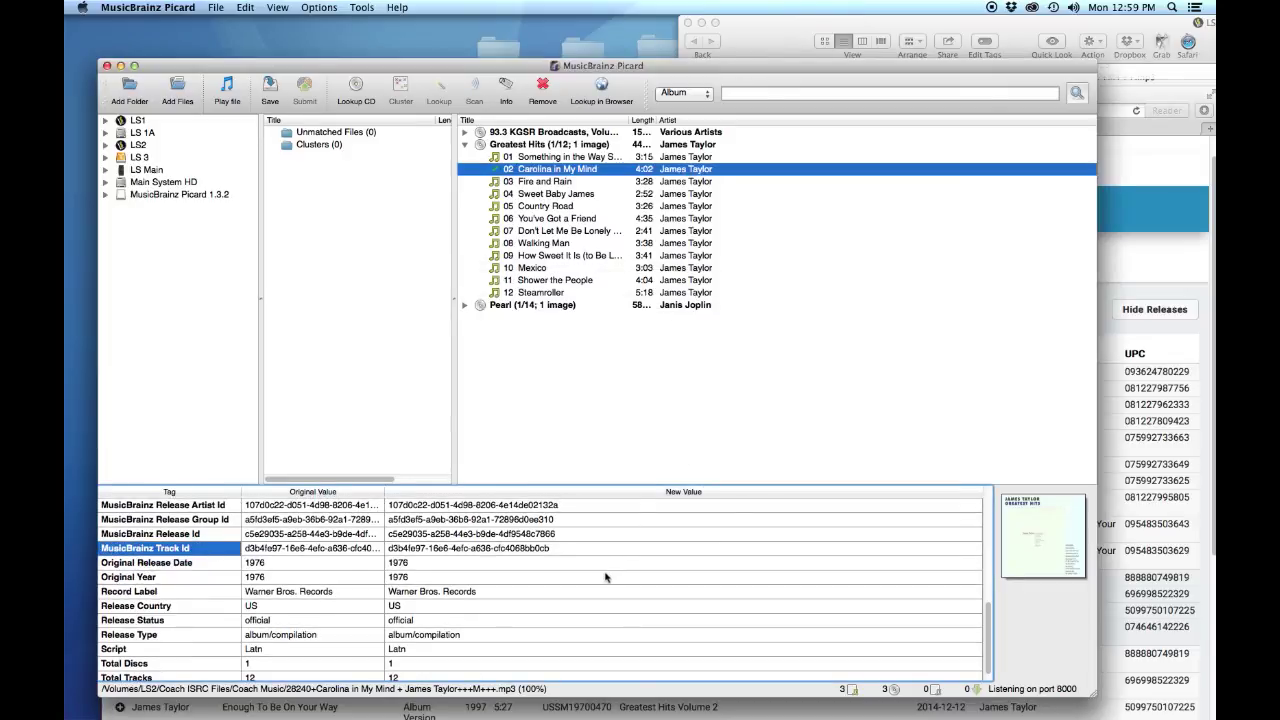
# Check the new ISRC entry in the tag list of Carolina in My Mind and save the track's file.
pyautogui.scroll(-1, 605, 576)
pyautogui.scroll(2, 605, 576)
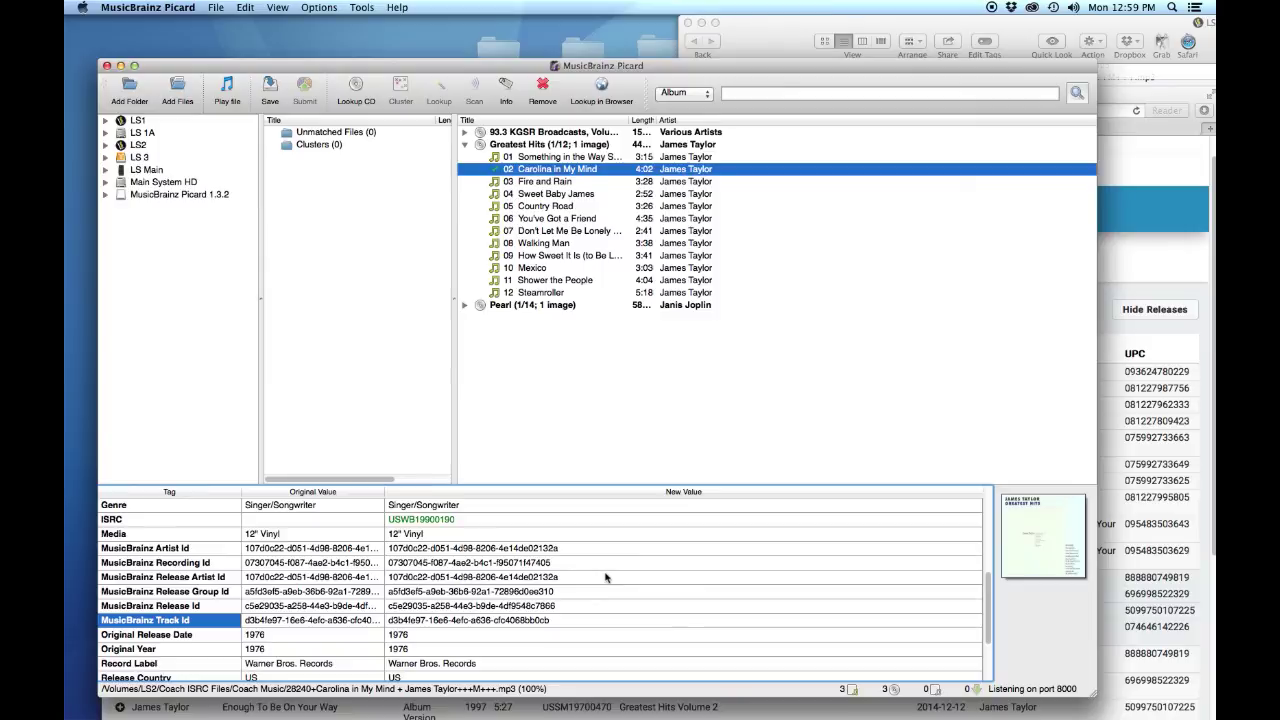
pyautogui.scroll(4, 161, 535)
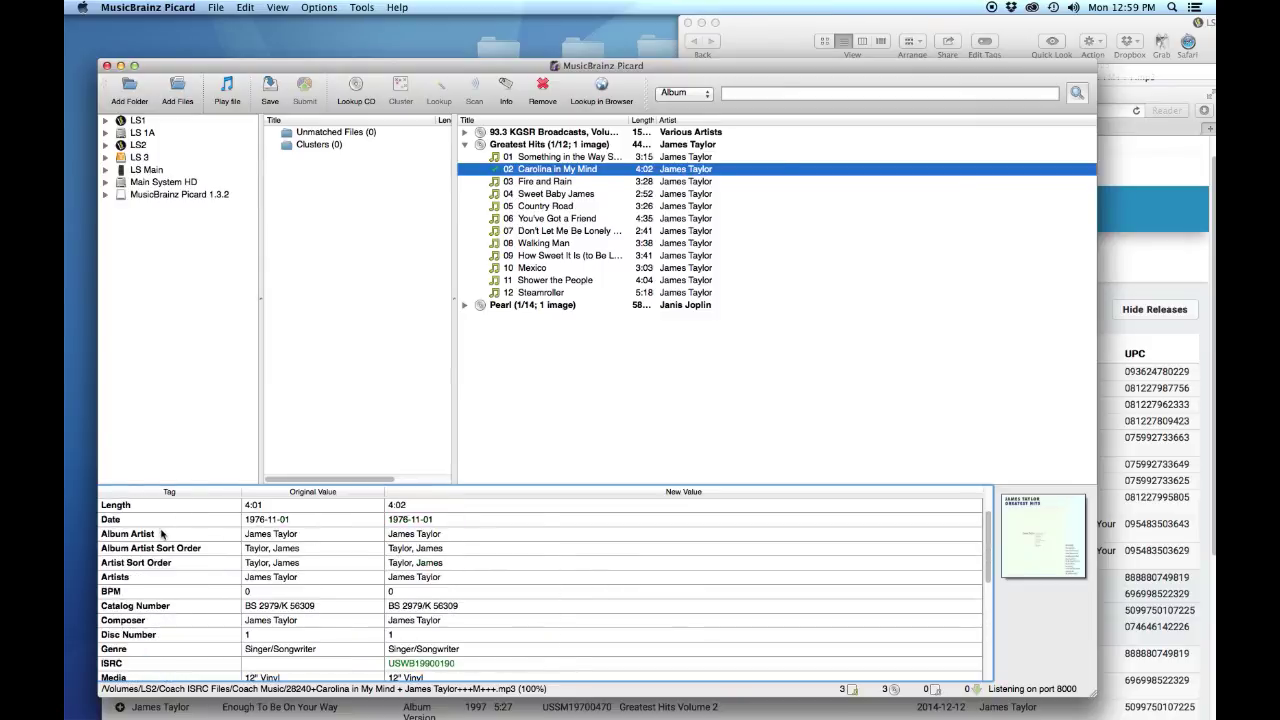
pyautogui.scroll(-4, 161, 535)
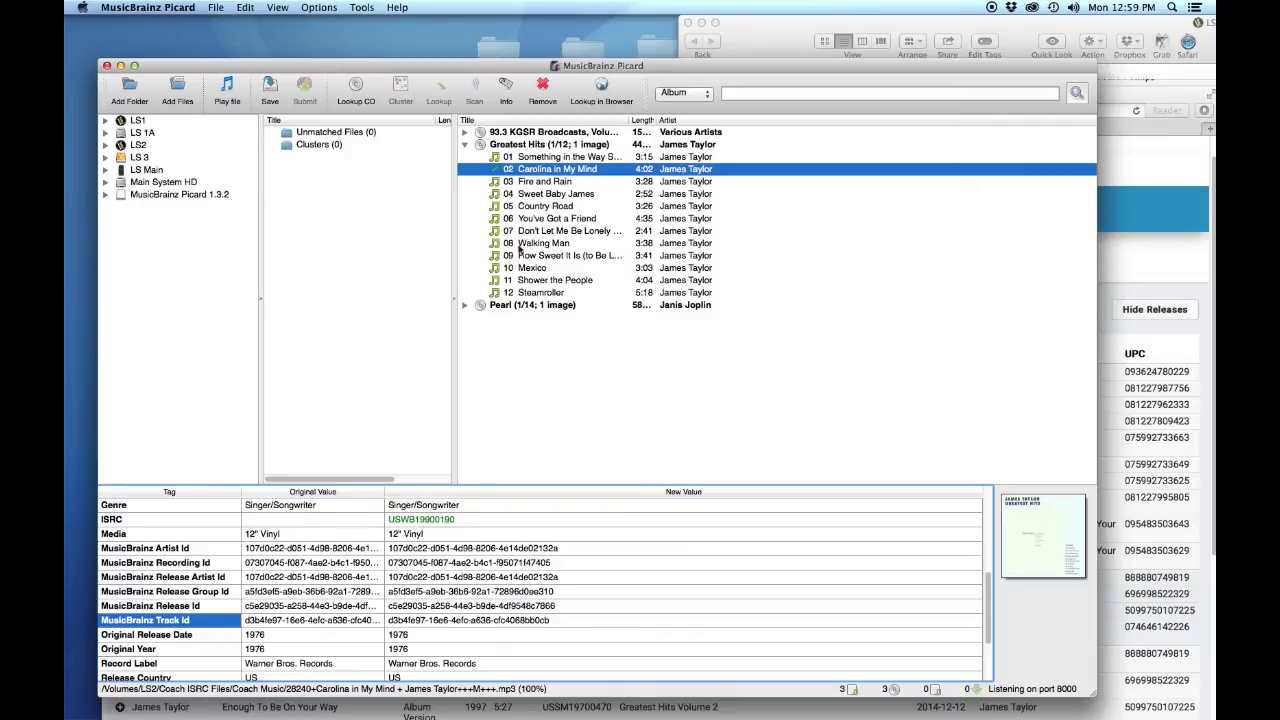
pyautogui.rightClick(529, 170)
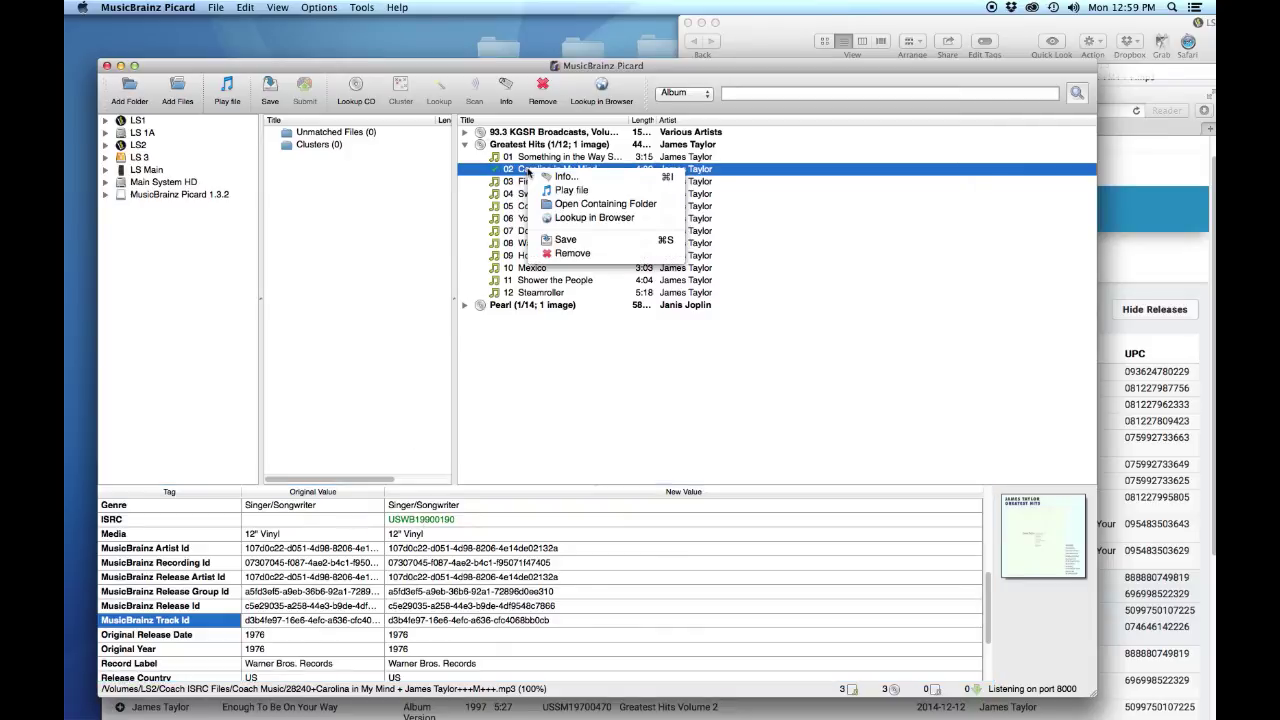
pyautogui.click(566, 244)
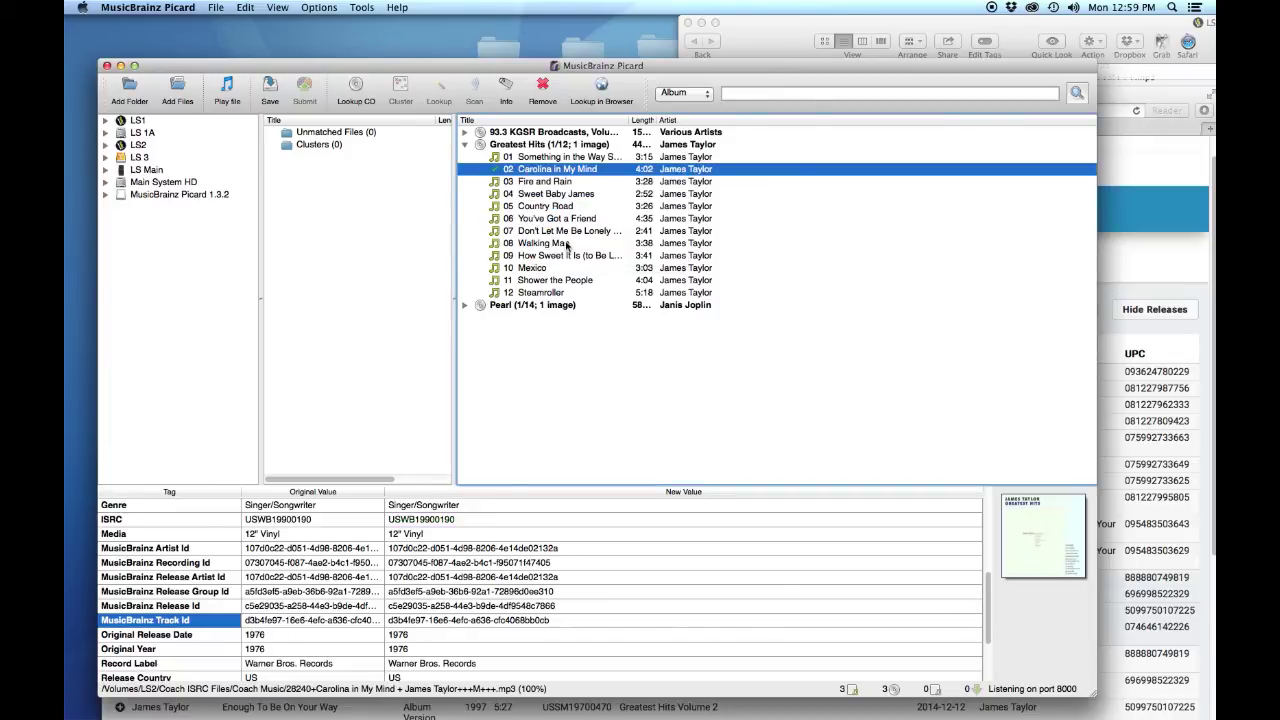
# Collapse Greatest Hits, expand Janis Joplin's Pearl album, and examine the ISRC tag of Get It While You Can.
pyautogui.click(464, 145)
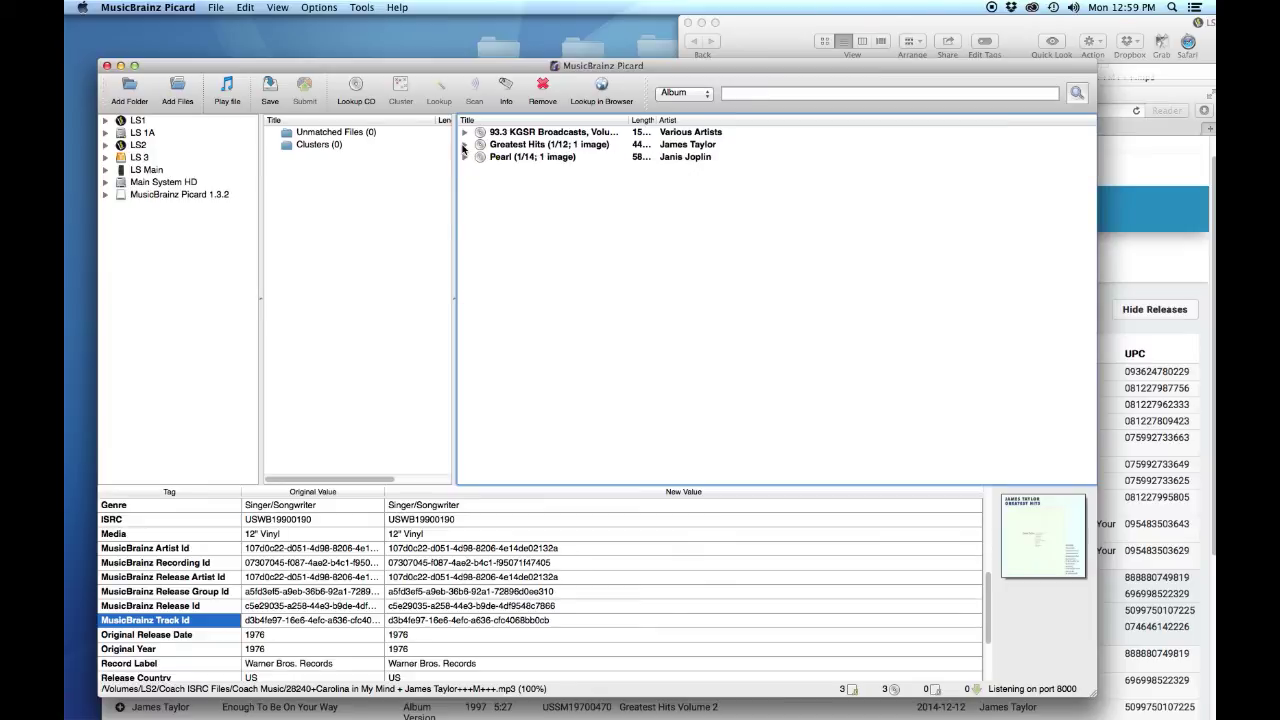
pyautogui.click(465, 157)
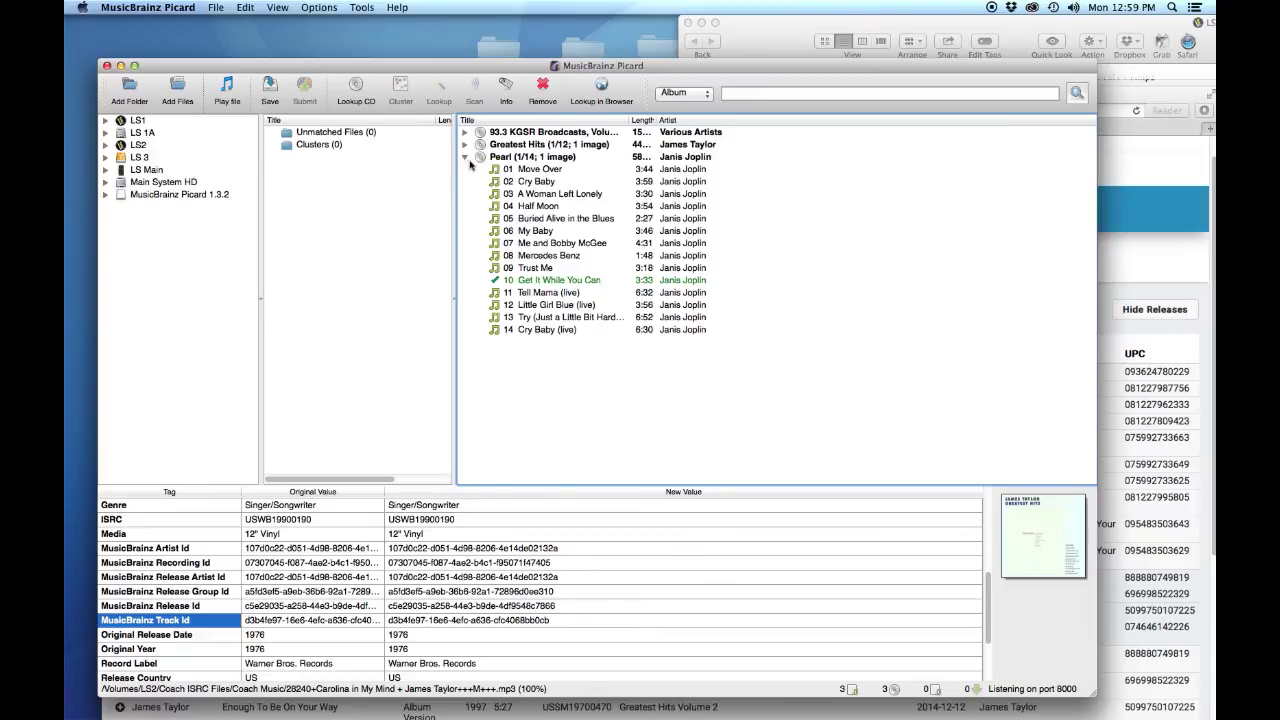
pyautogui.click(529, 283)
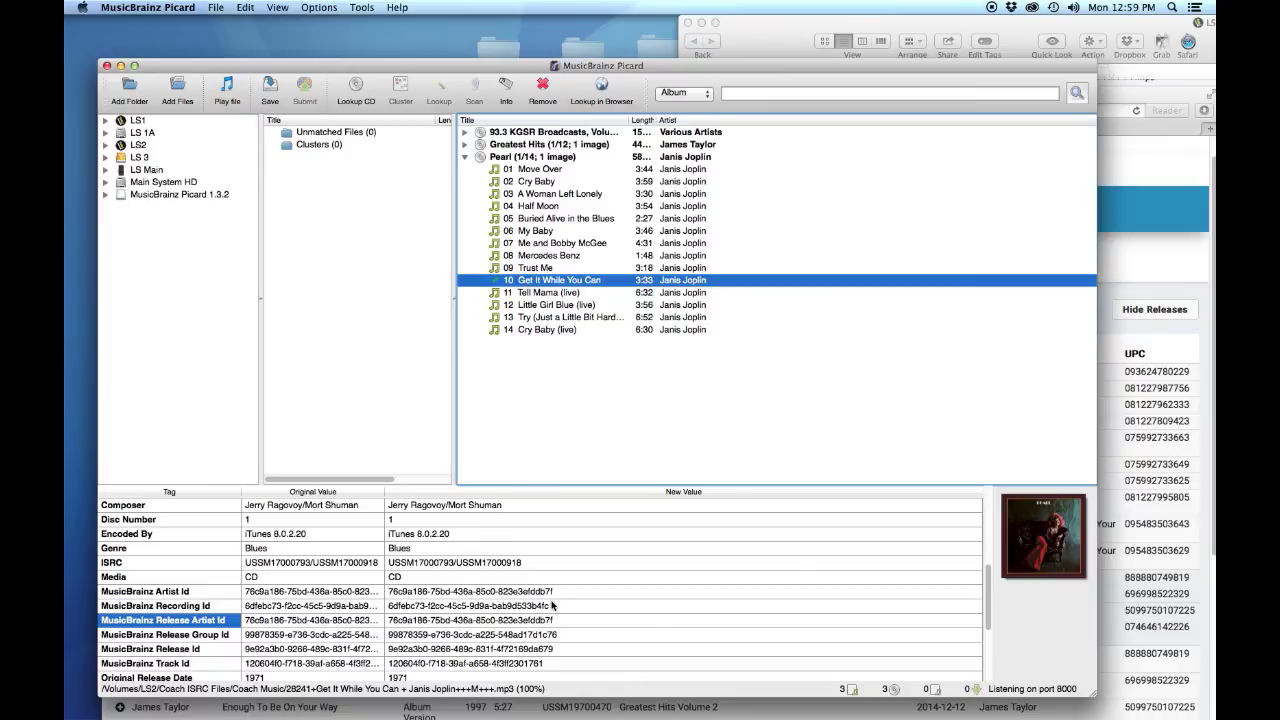
pyautogui.scroll(-1, 552, 605)
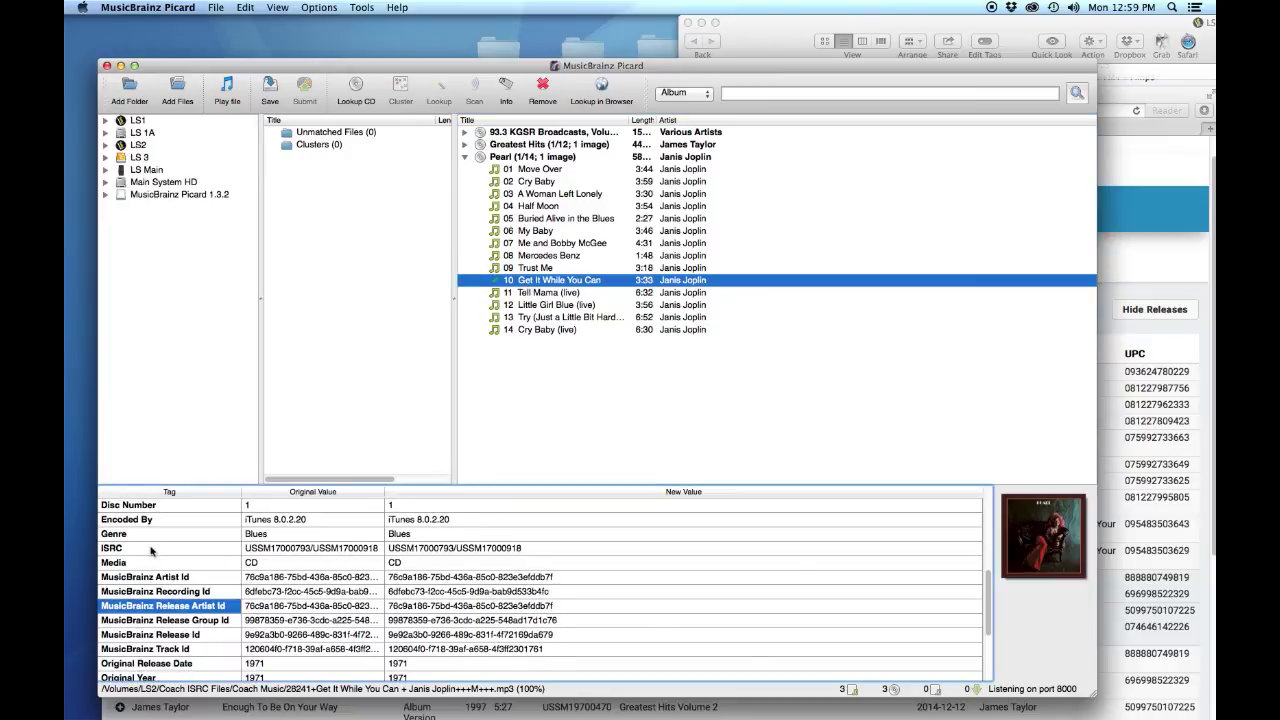